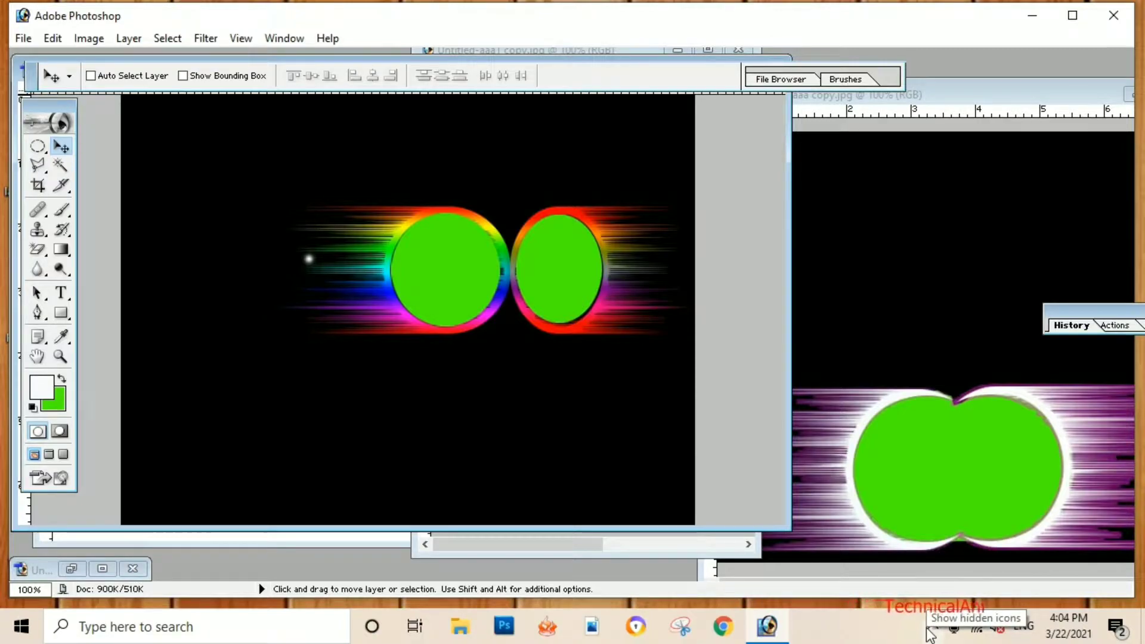
# Review the single white ring example, then bring the streaked green-filled pair document forward
pyautogui.click(622, 548)
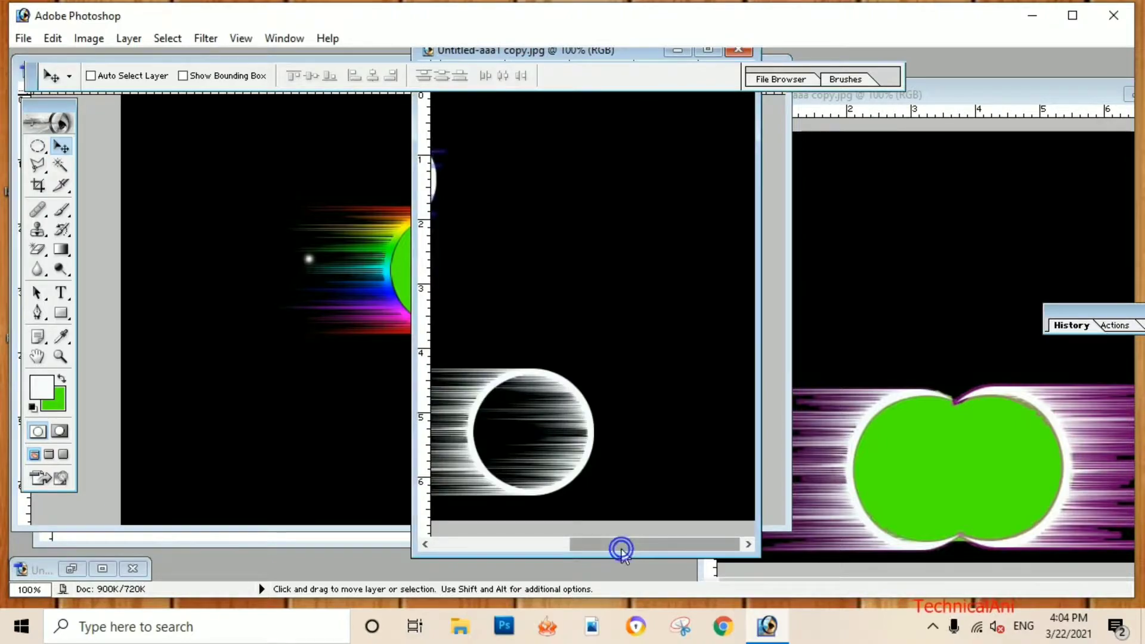
pyautogui.moveTo(631, 544)
pyautogui.mouseDown()
pyautogui.moveTo(518, 538)
pyautogui.moveTo(530, 538)
pyautogui.mouseUp()
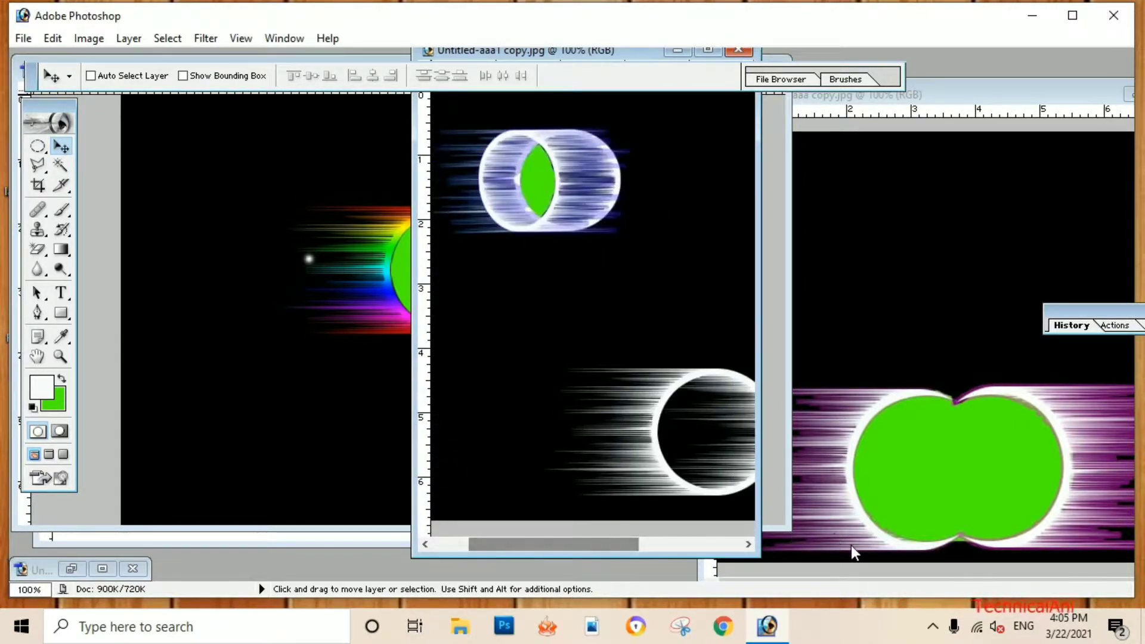
pyautogui.click(791, 568)
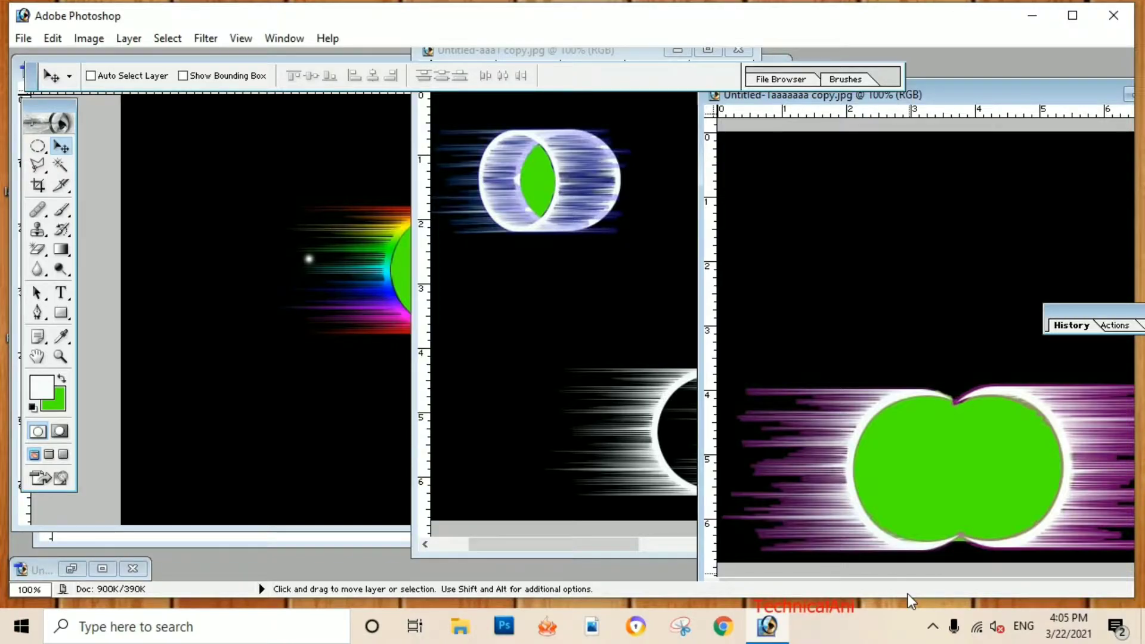
# Create a new document from the 640 x 480 preset and maximize its window
pyautogui.click(23, 38)
pyautogui.click(48, 58)
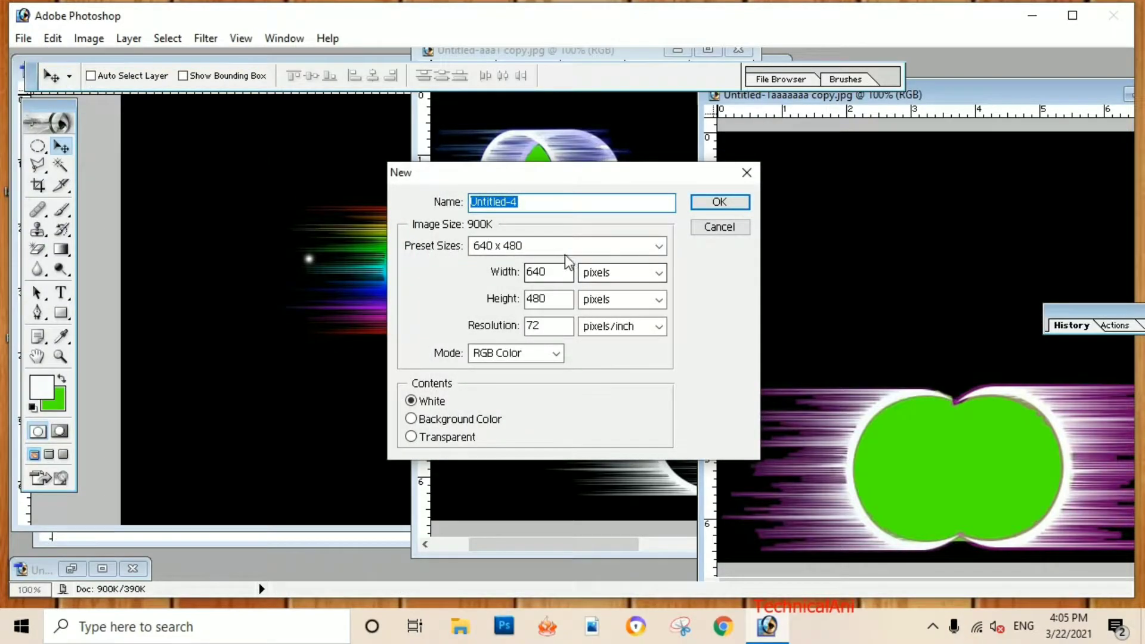
pyautogui.click(568, 246)
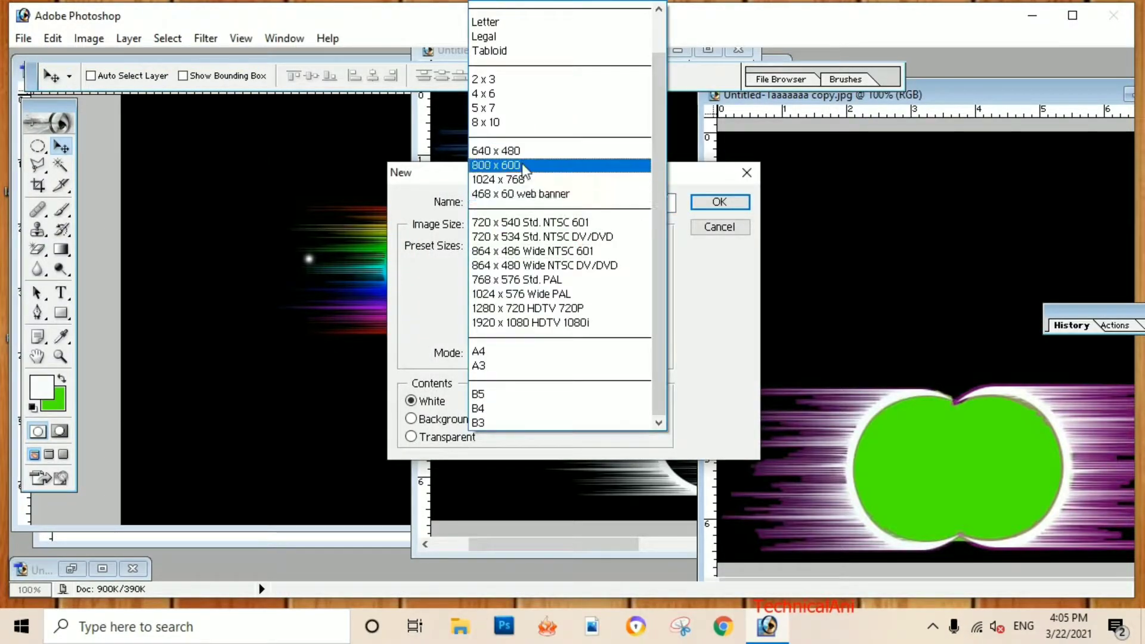
pyautogui.click(544, 151)
pyautogui.click(719, 202)
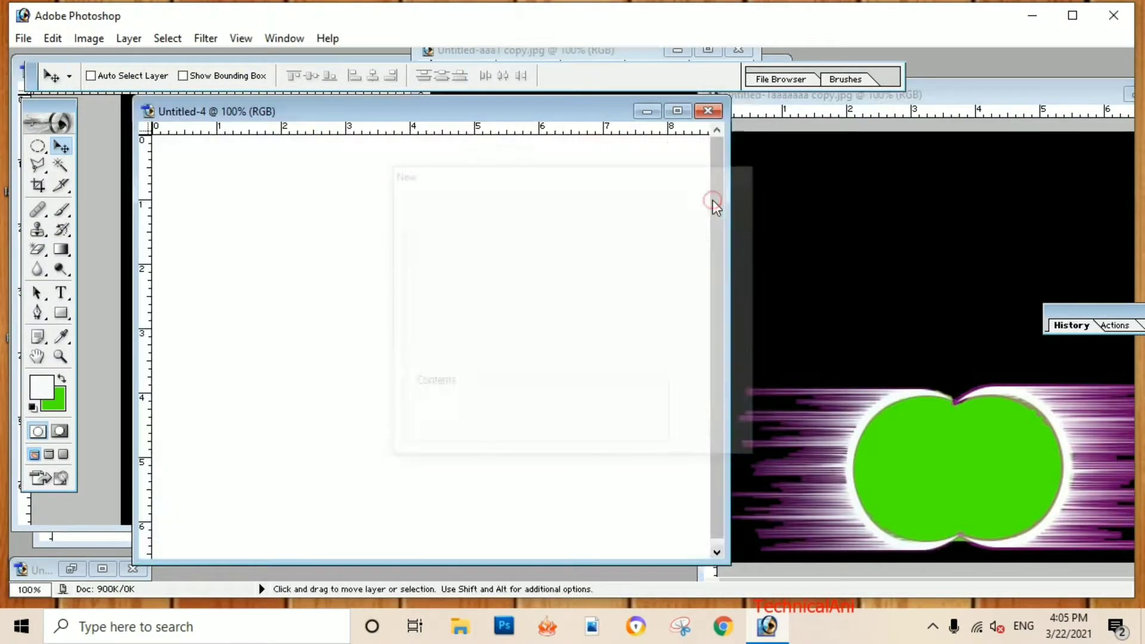
pyautogui.click(678, 110)
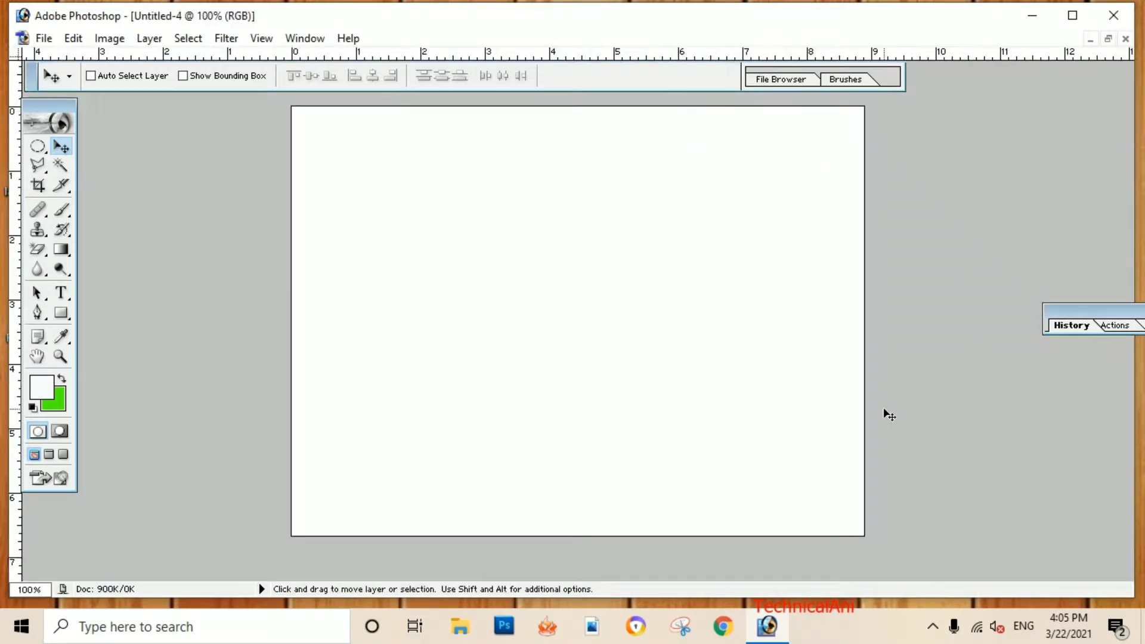
# Show the Layers panel, convert Background to Layer 0, add Layer 1, and fill Layer 0 black
pyautogui.click(261, 37)
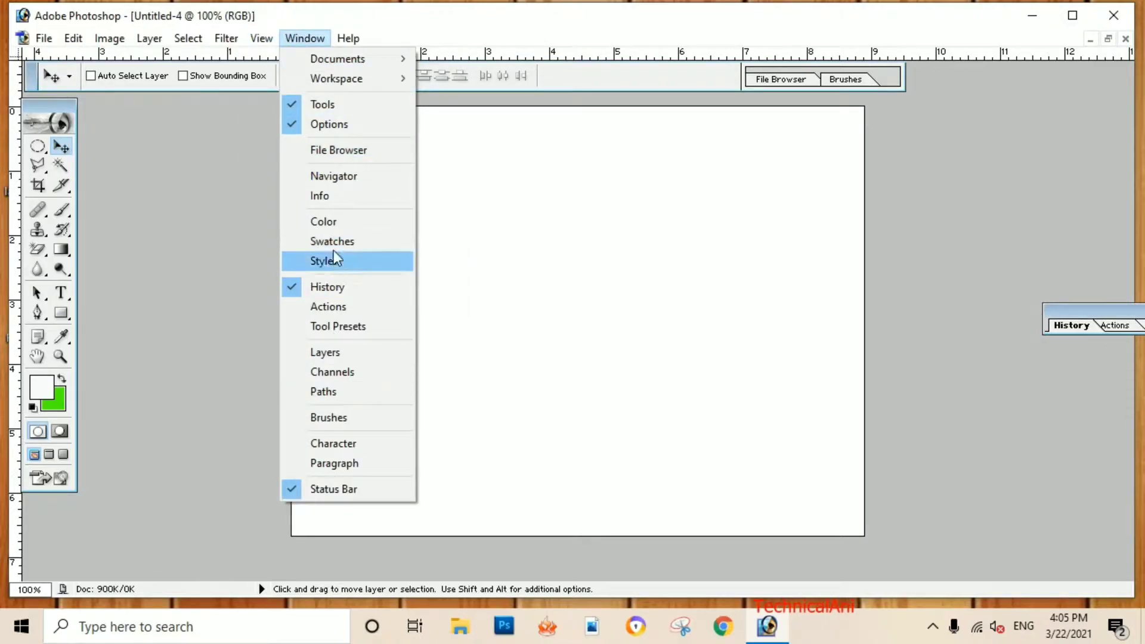
pyautogui.click(332, 353)
pyautogui.doubleClick(995, 297)
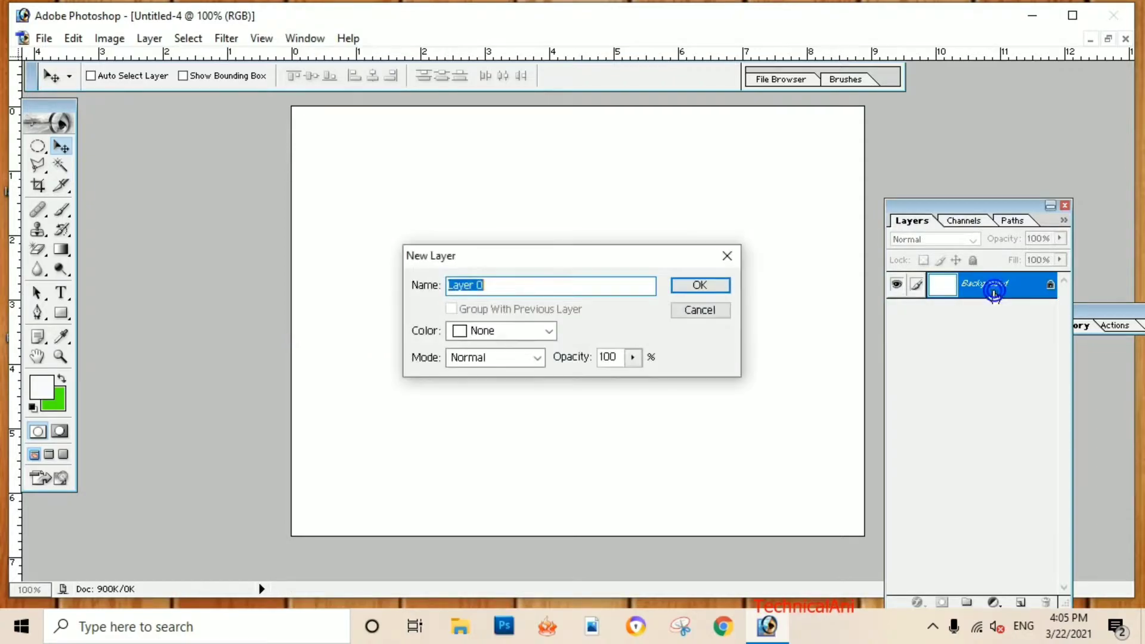
pyautogui.click(697, 288)
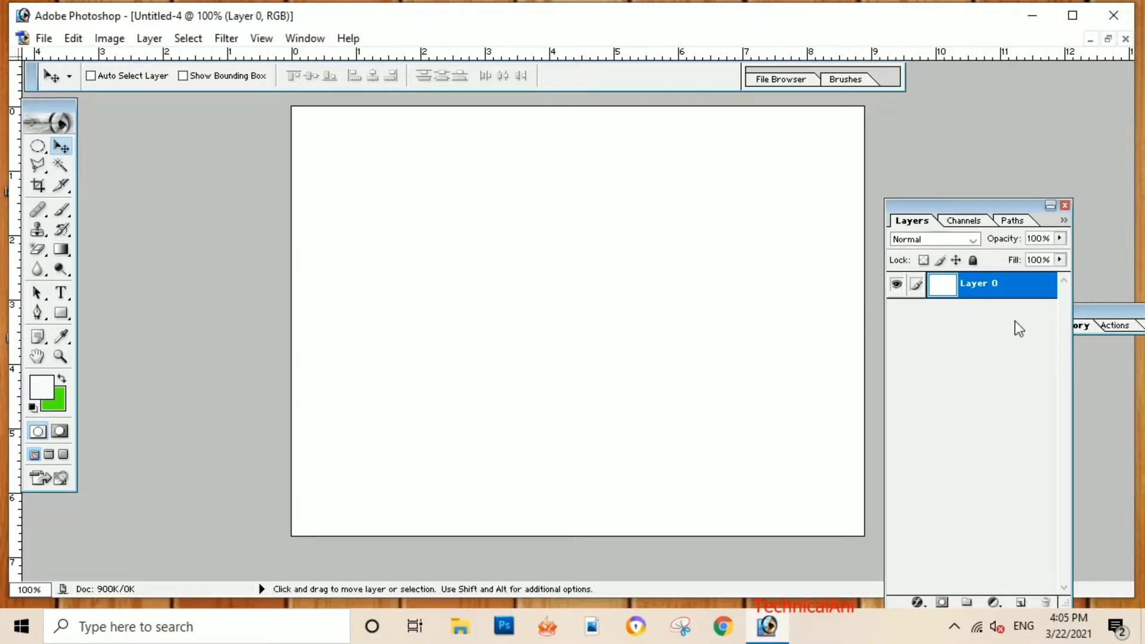
pyautogui.click(1022, 603)
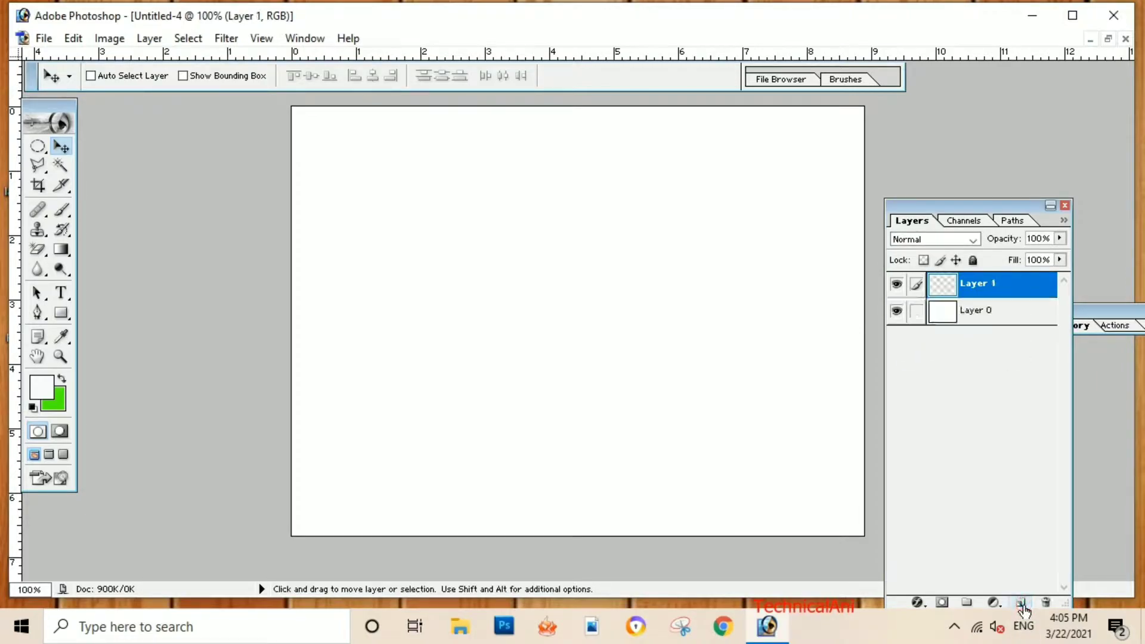
pyautogui.click(988, 316)
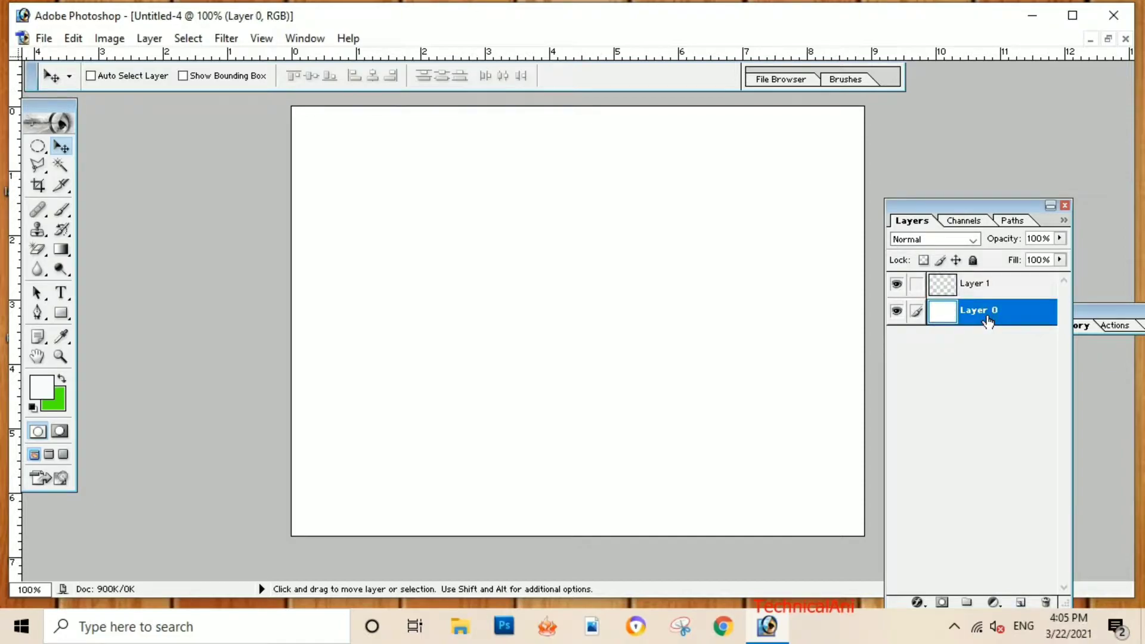
pyautogui.hotkey('ctrl', 'i')
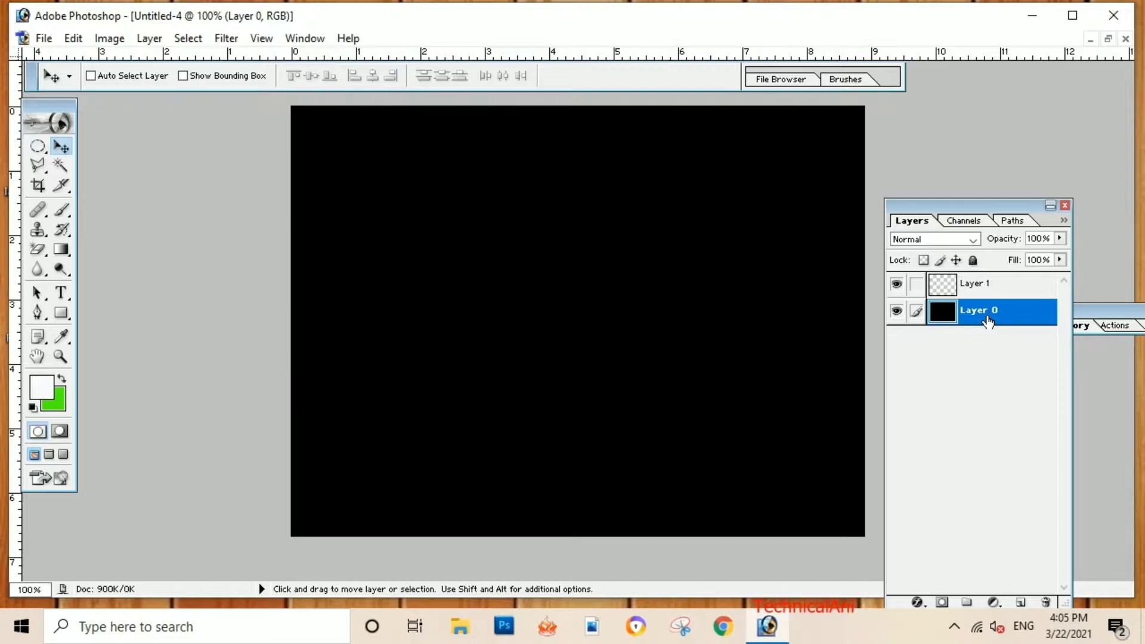
# On Layer 1, make a circular Elliptical Marquee selection near the canvas's upper middle
pyautogui.click(978, 291)
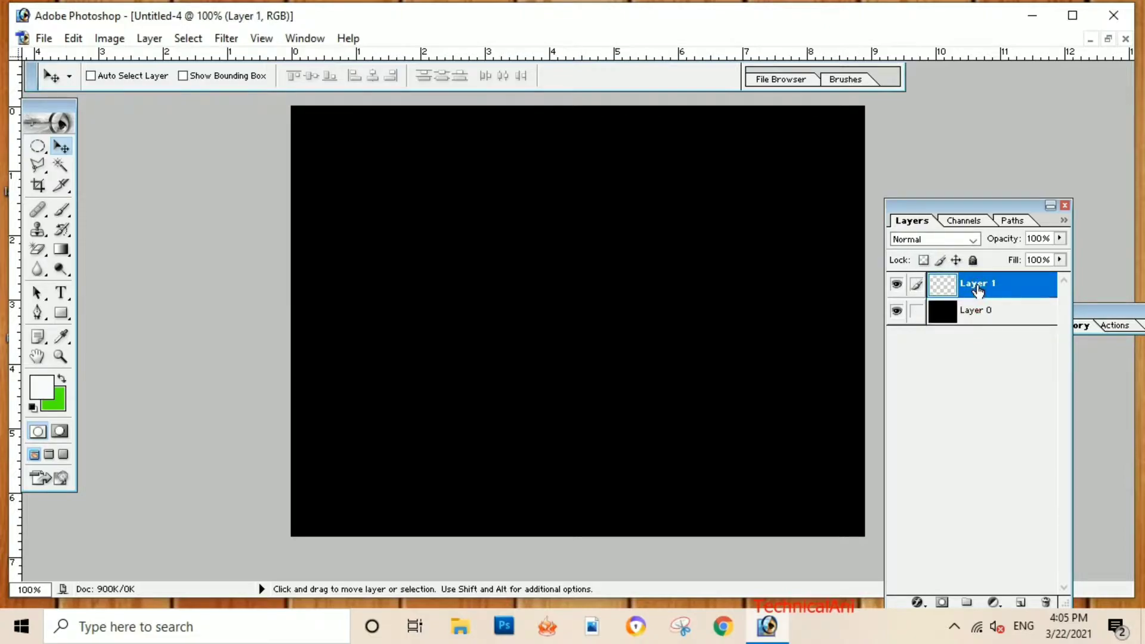
pyautogui.moveTo(38, 146); pyautogui.dragTo(114, 173)
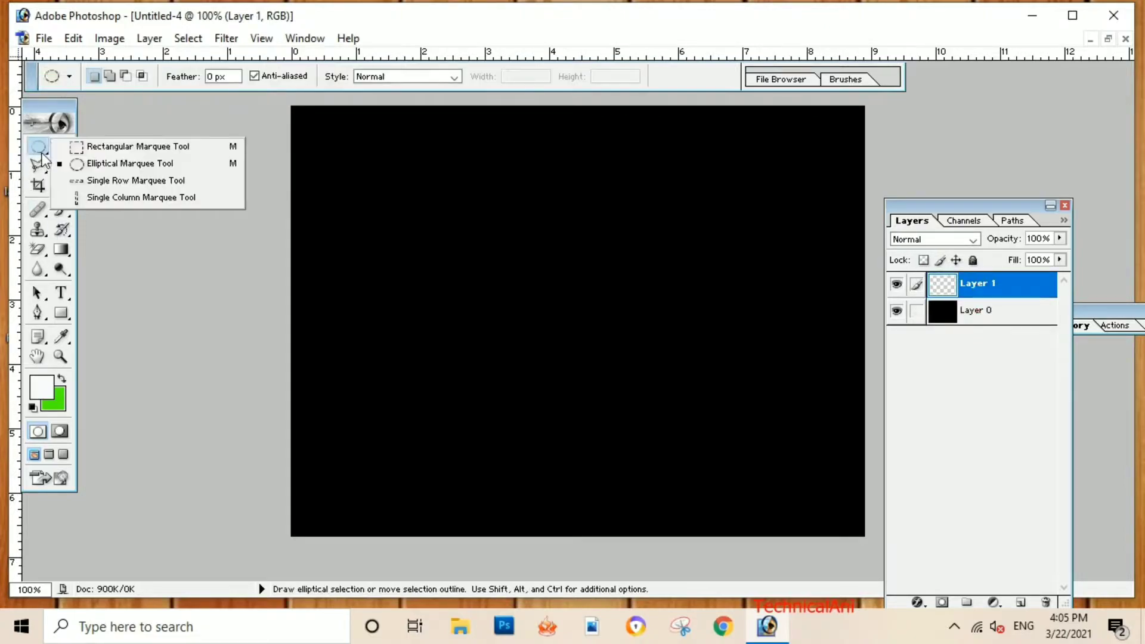
pyautogui.click(112, 168)
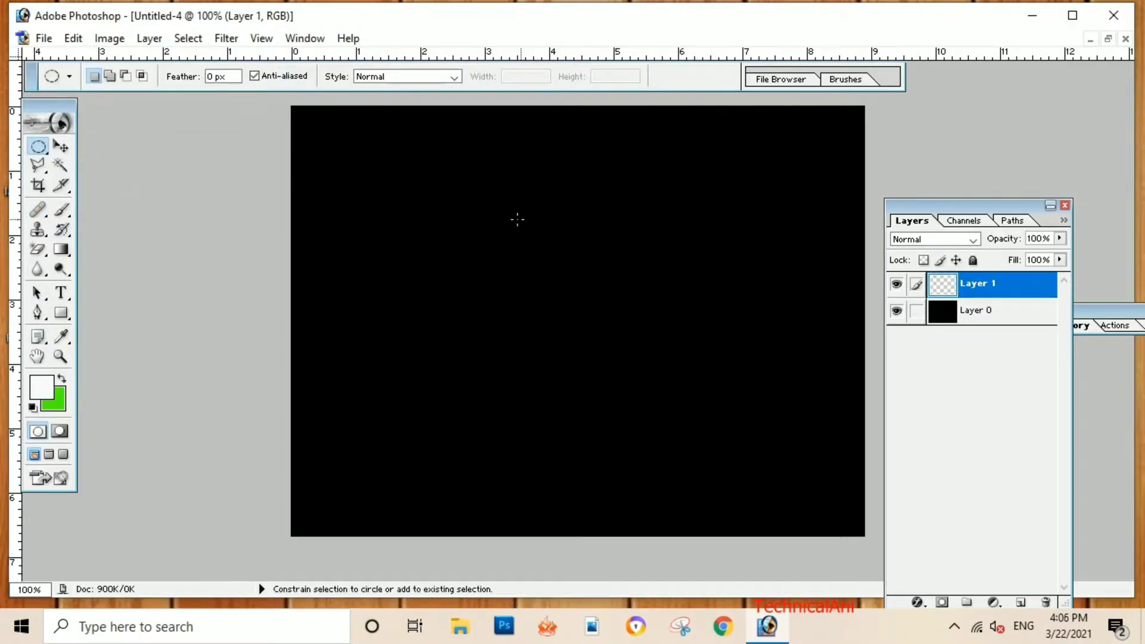
pyautogui.moveTo(476, 210); pyautogui.dragTo(579, 340)
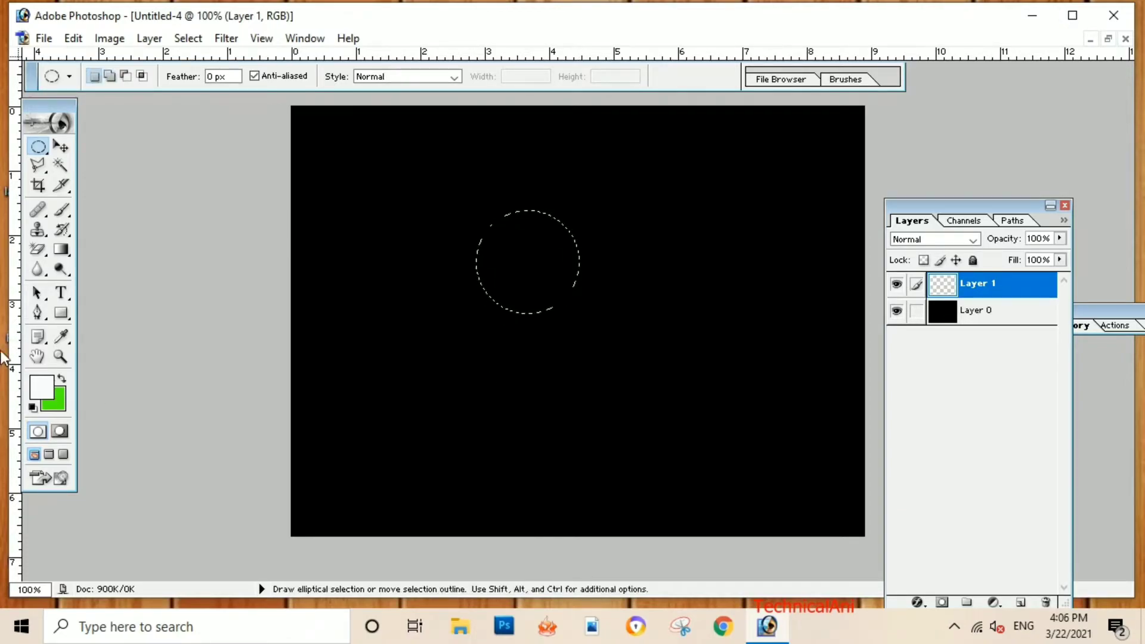
# Stroke the circular selection in white with Edit > Stroke, then deselect
pyautogui.click(63, 212)
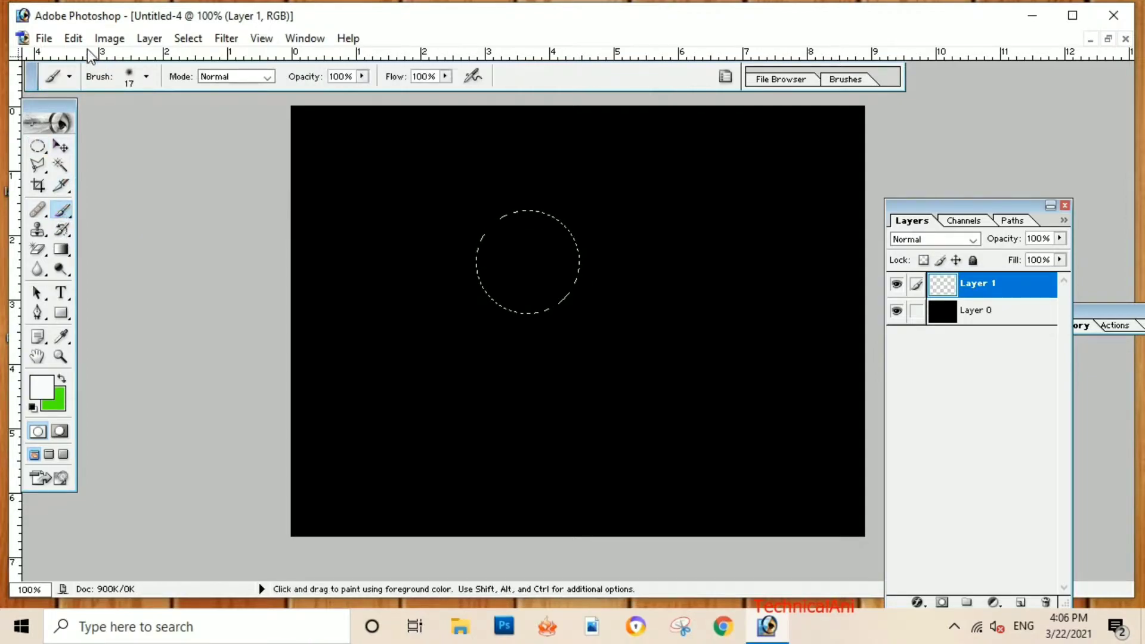
pyautogui.click(73, 38)
pyautogui.click(110, 339)
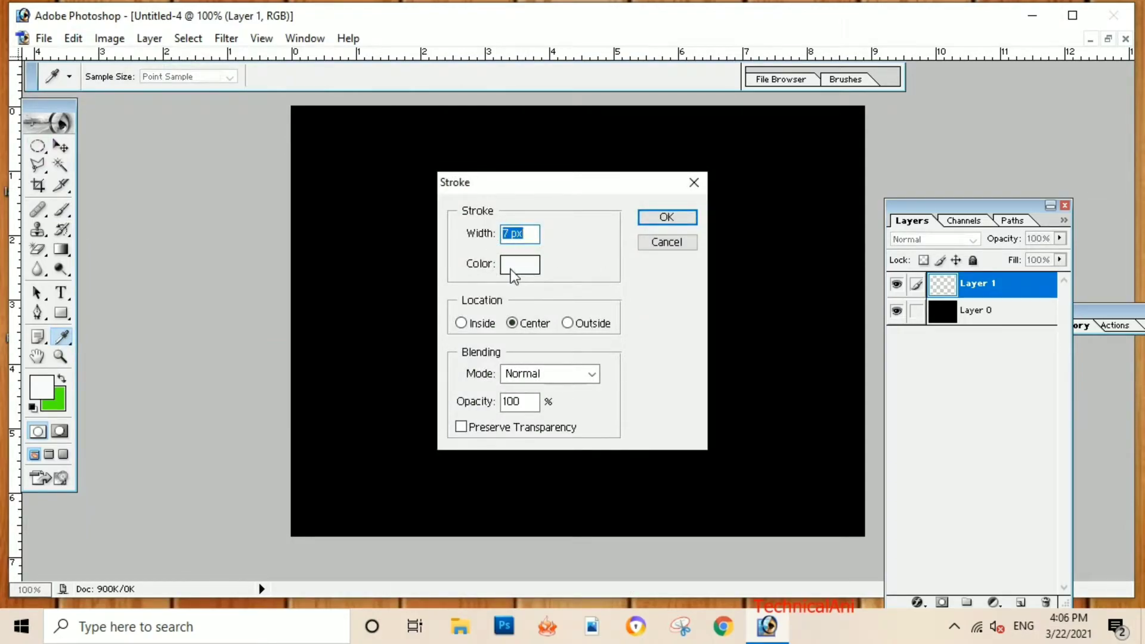
pyautogui.click(667, 215)
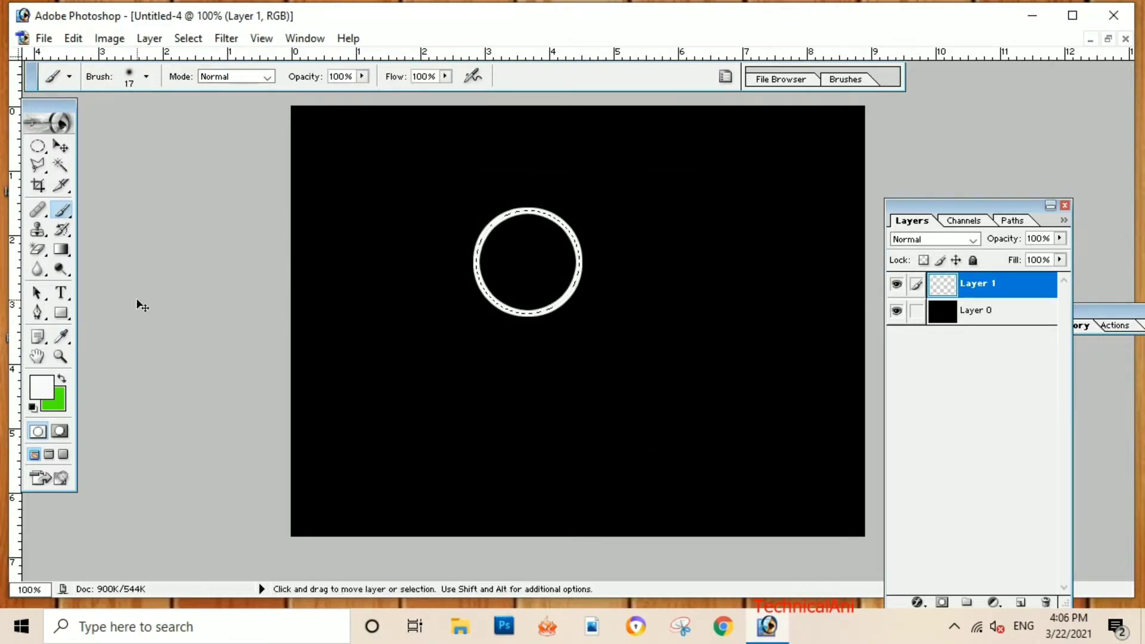
pyautogui.press('ctrl')
pyautogui.hotkey('ctrl', 'd')
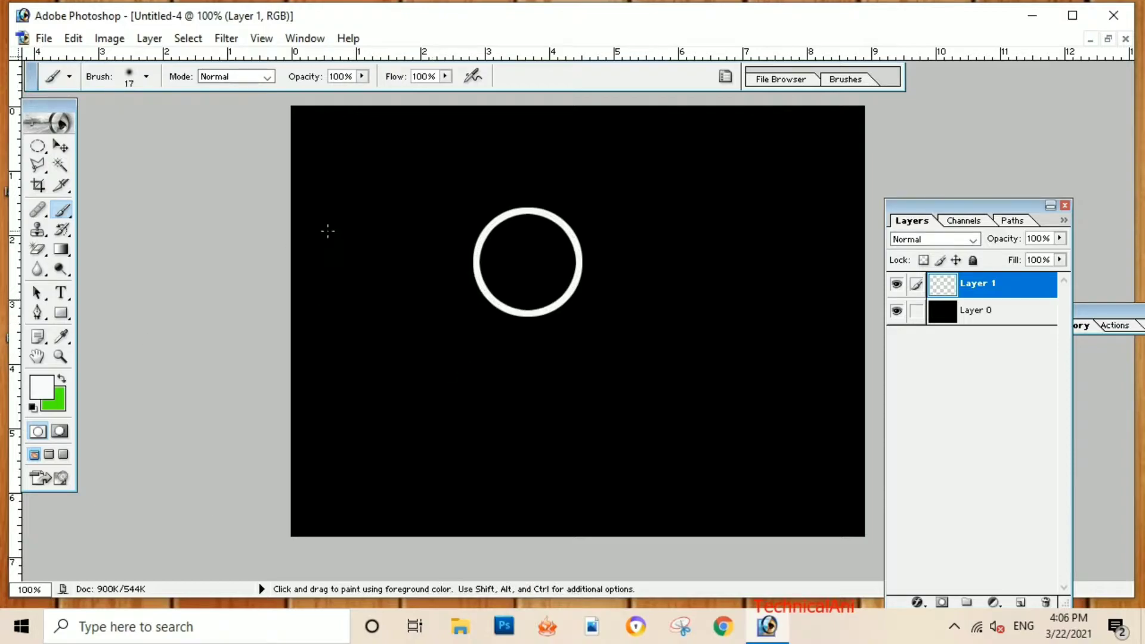
# Apply the Stylize > Wind filter from the right twice to streak the ring leftward
pyautogui.click(227, 38)
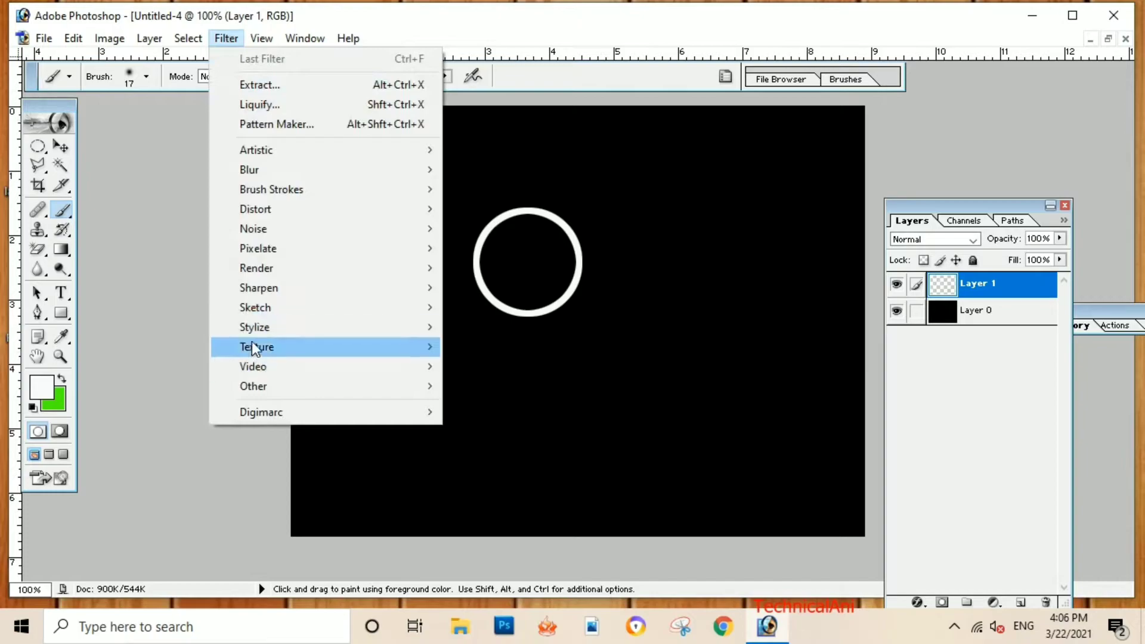
pyautogui.moveTo(254, 327)
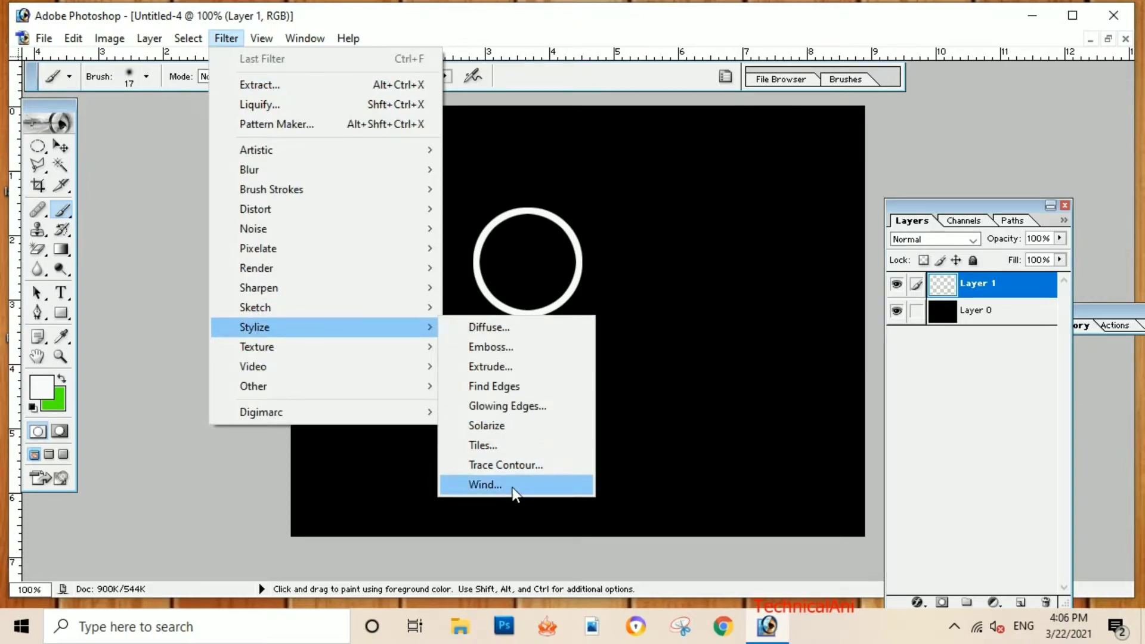
pyautogui.click(511, 484)
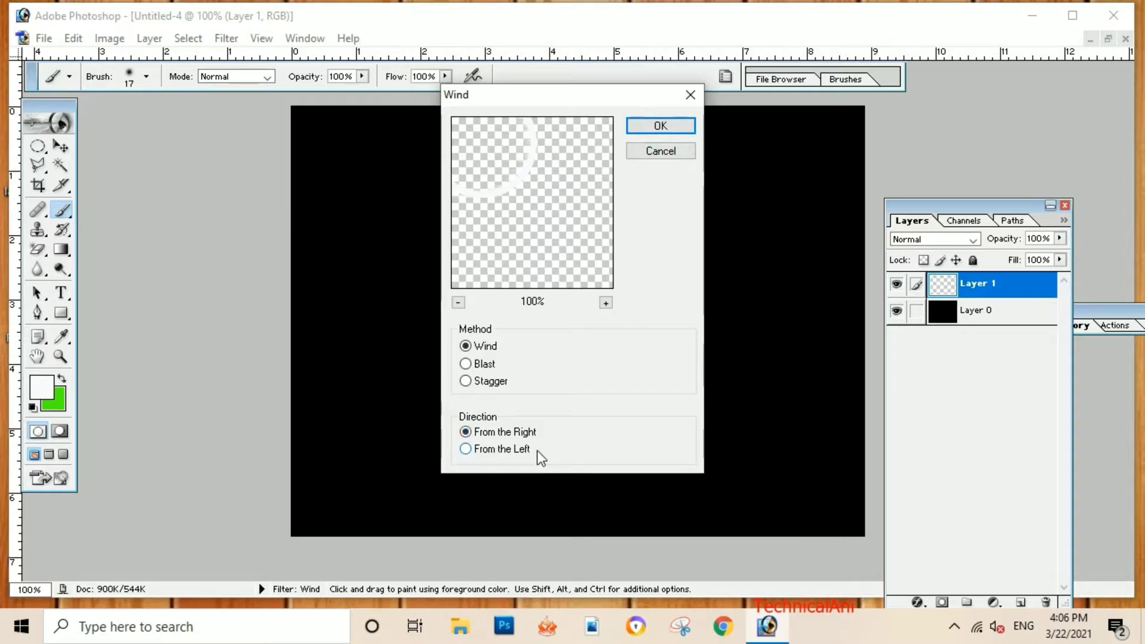
pyautogui.click(670, 127)
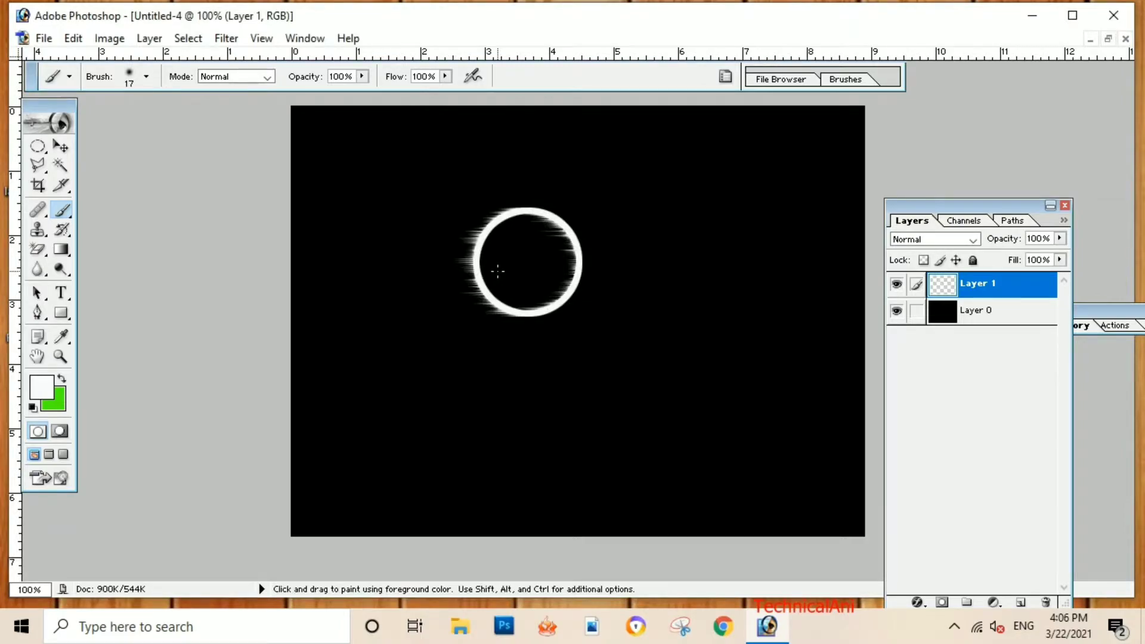
pyautogui.press('ctrl')
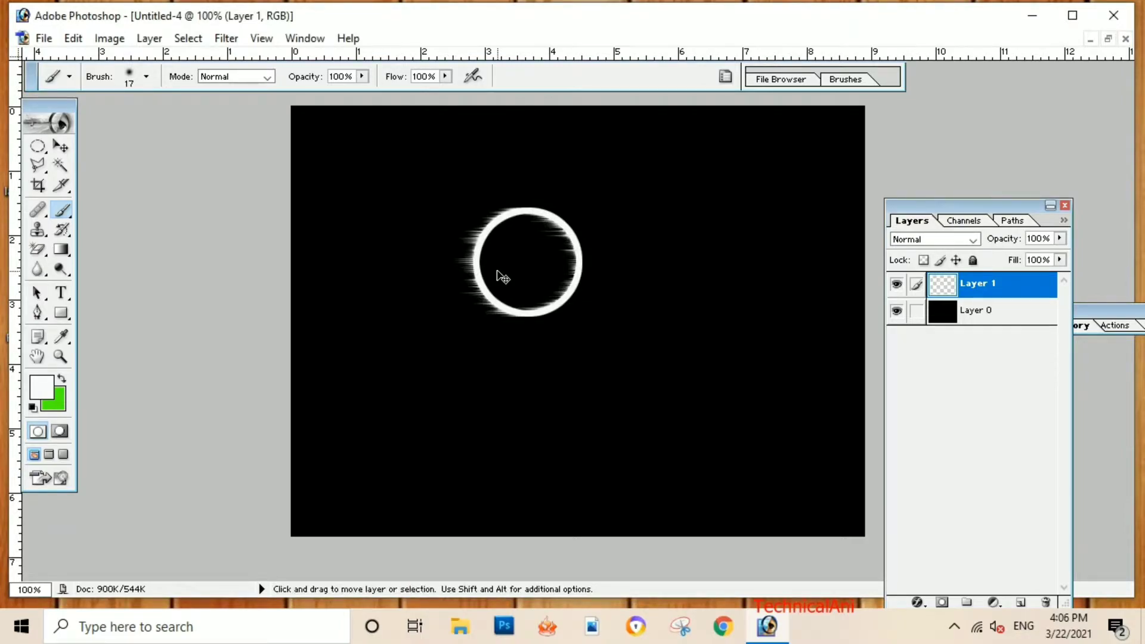
pyautogui.hotkey('ctrl', 'f')
pyautogui.hotkey('ctrl', 'f')
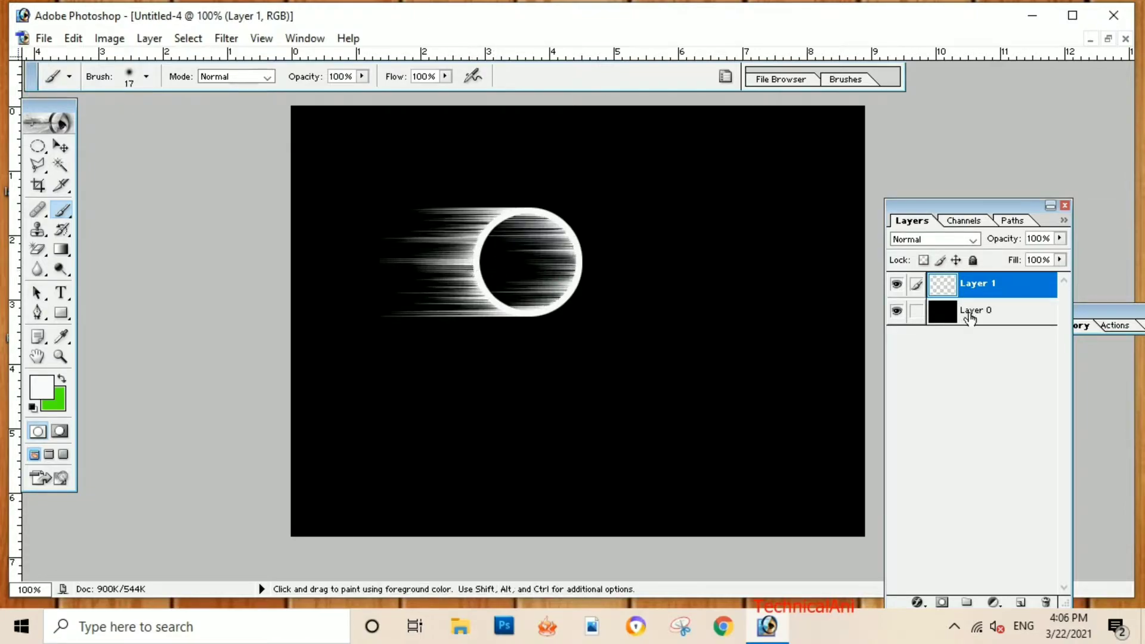
# Duplicate Layer 1 as Layer 1 copy and hide the original Layer 1
pyautogui.rightClick(976, 282)
pyautogui.click(983, 339)
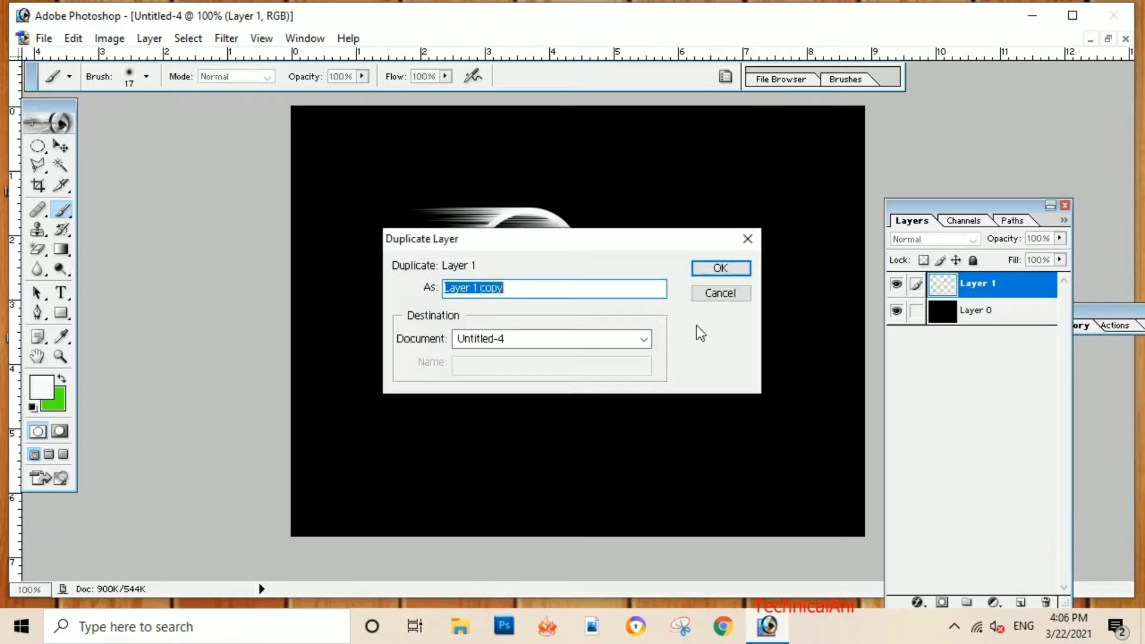
pyautogui.click(707, 270)
pyautogui.click(897, 311)
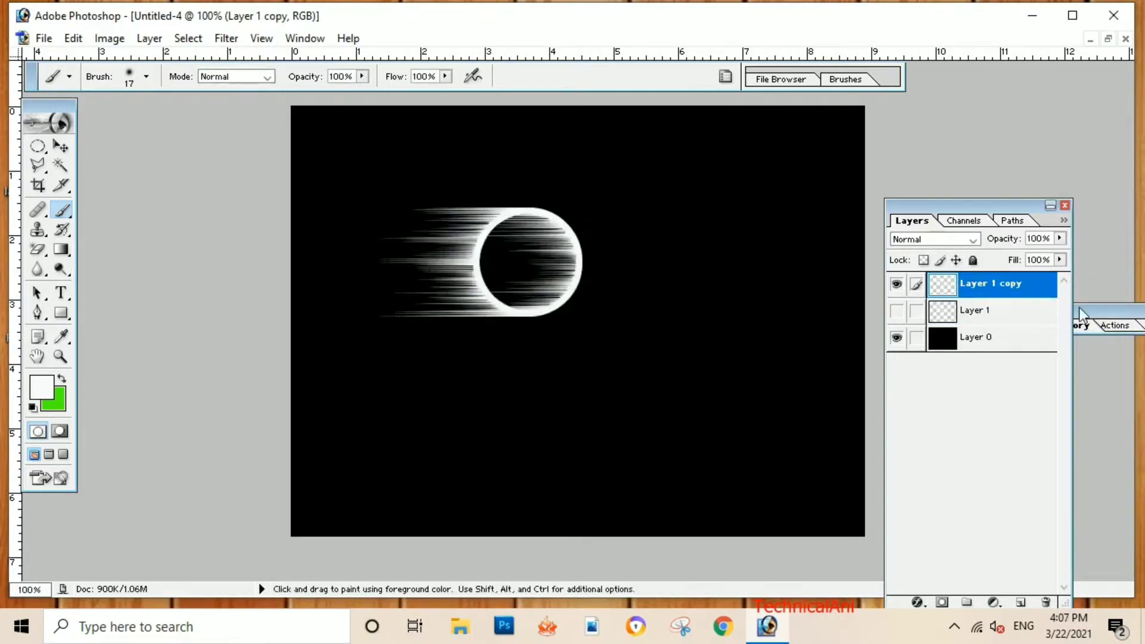
# Add a red Color Overlay to Layer 1 copy at about half opacity
pyautogui.rightClick(989, 292)
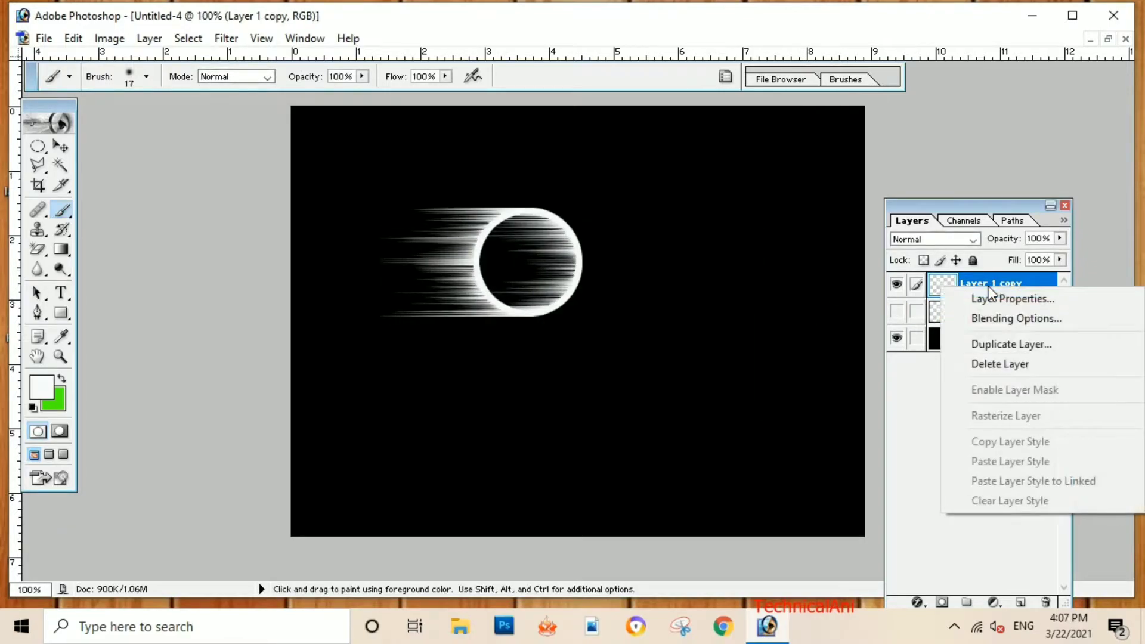
pyautogui.click(987, 317)
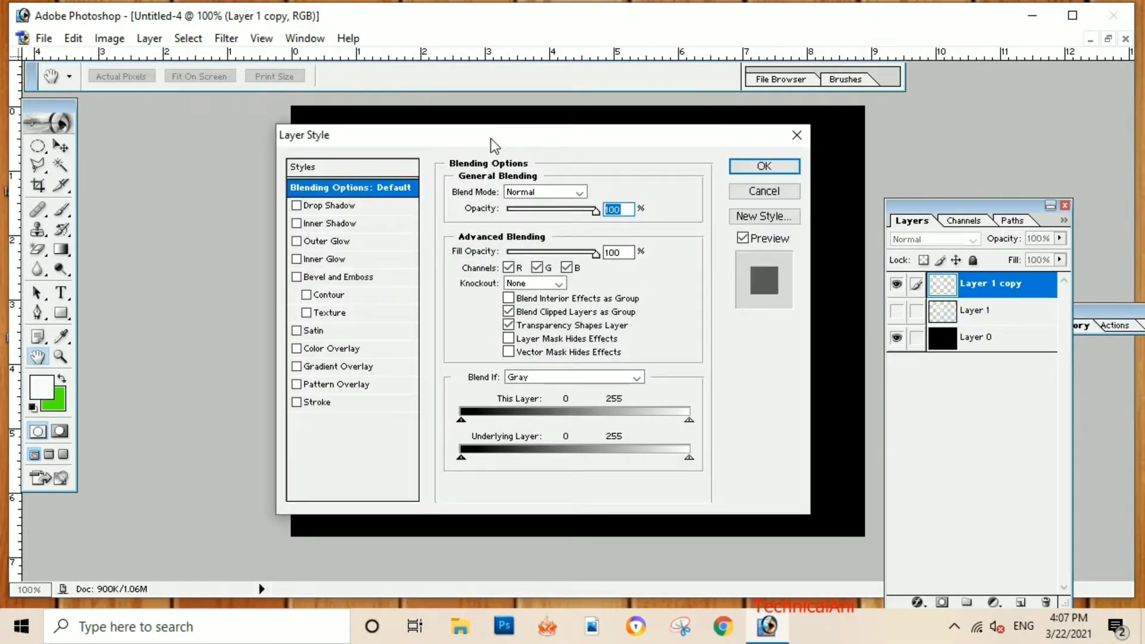
pyautogui.moveTo(492, 141); pyautogui.dragTo(844, 152)
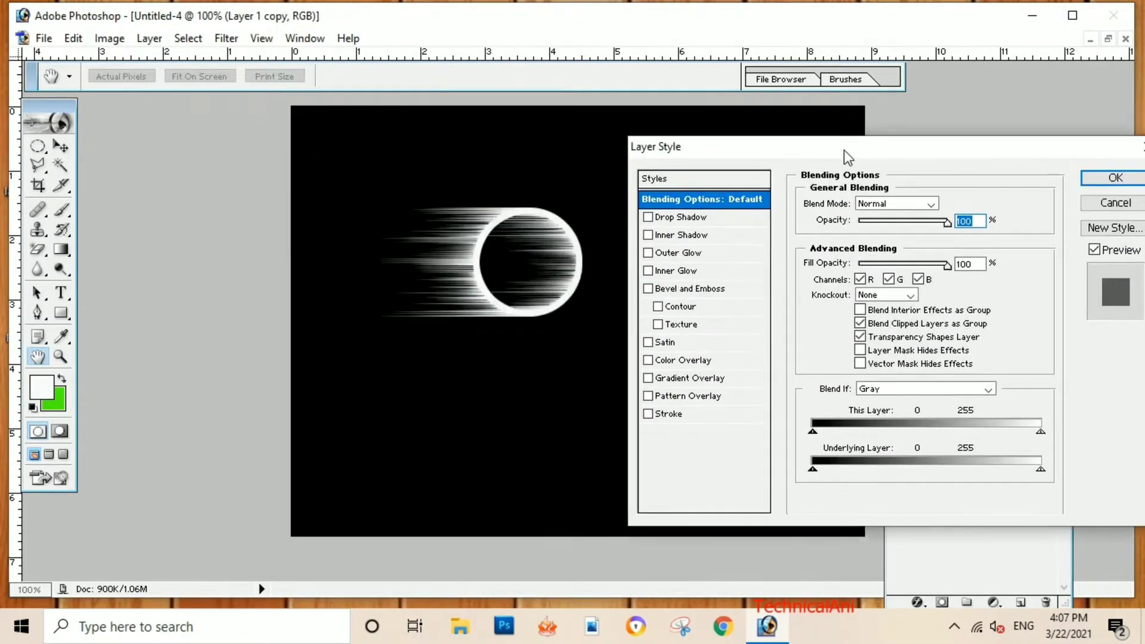
pyautogui.click(650, 360)
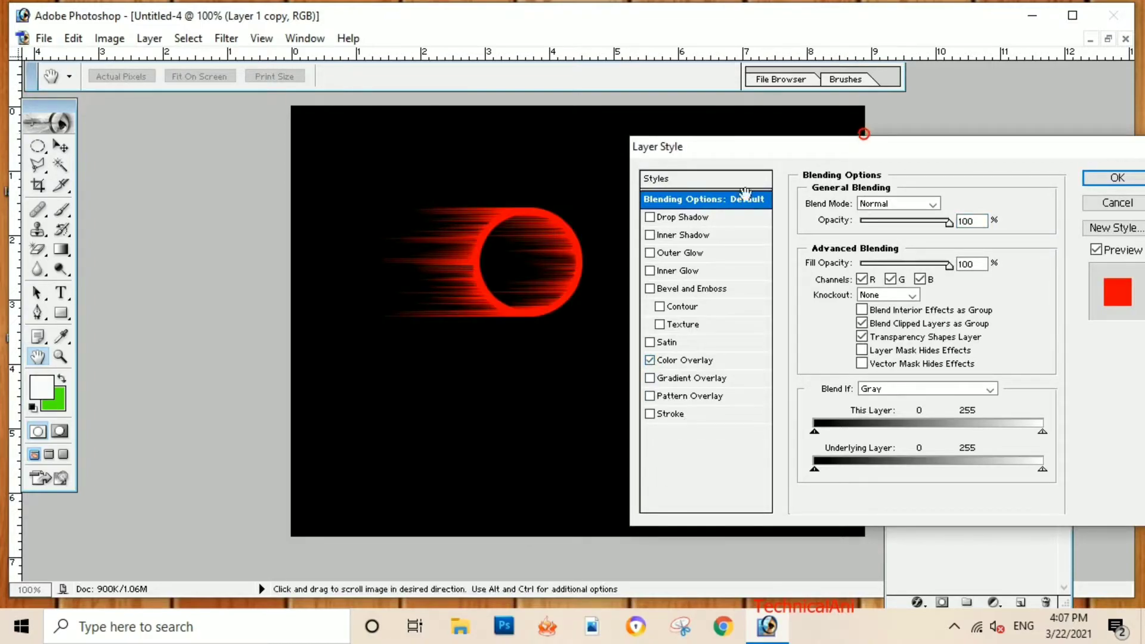
pyautogui.moveTo(856, 159)
pyautogui.mouseDown()
pyautogui.moveTo(937, 241)
pyautogui.moveTo(835, 132)
pyautogui.mouseUp()
pyautogui.moveTo(914, 212)
pyautogui.mouseDown()
pyautogui.moveTo(882, 220)
pyautogui.moveTo(924, 216)
pyautogui.mouseUp()
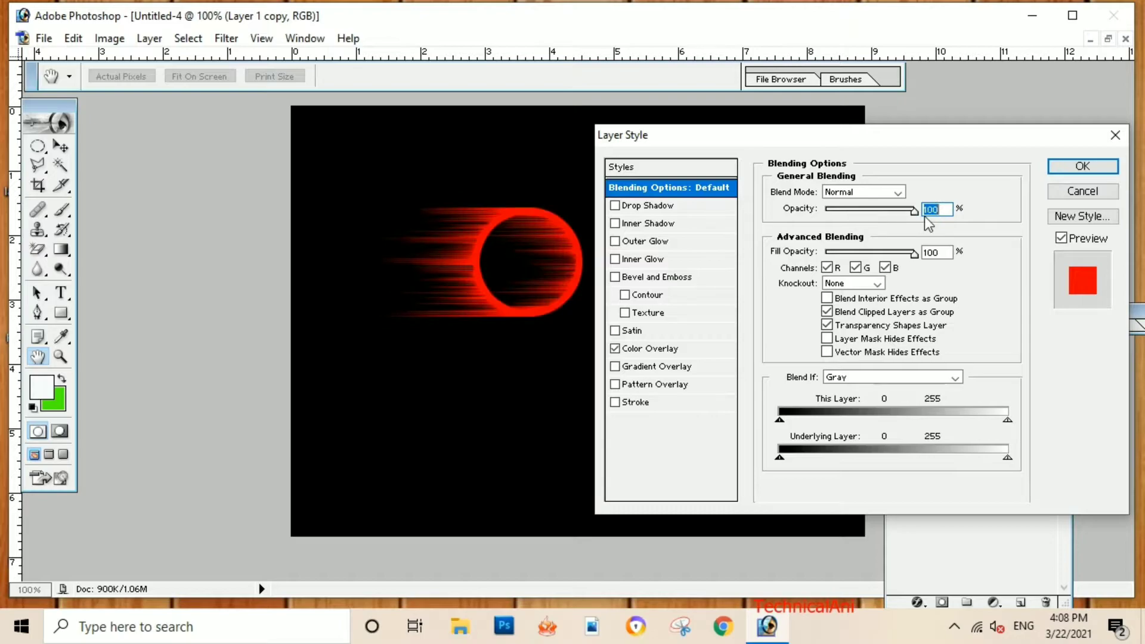
pyautogui.click(631, 403)
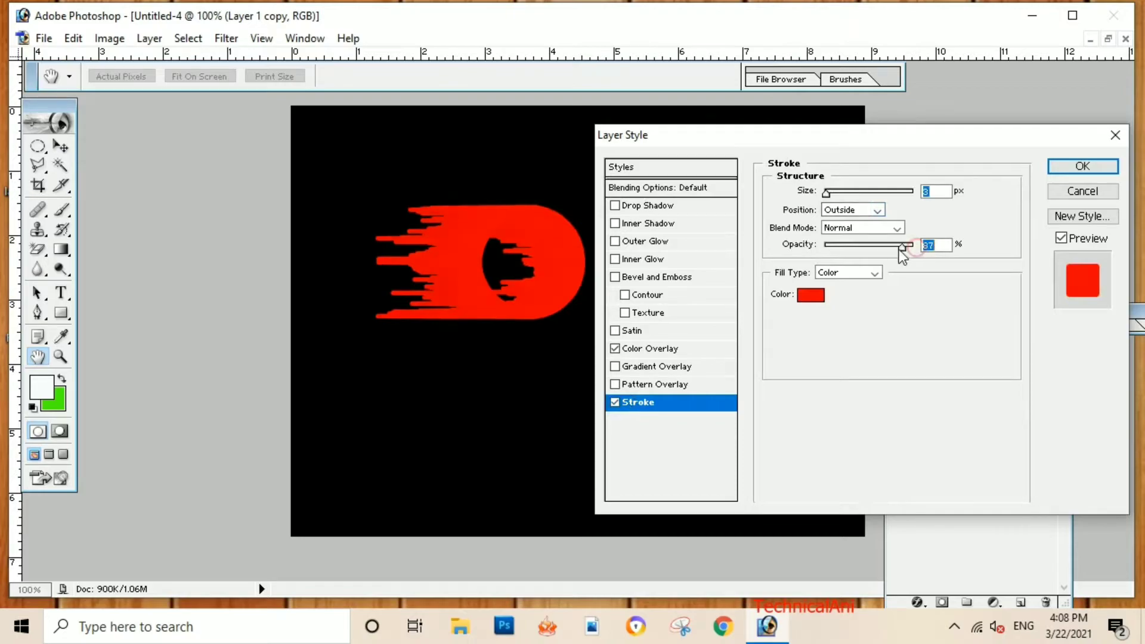
pyautogui.moveTo(899, 249); pyautogui.dragTo(838, 262)
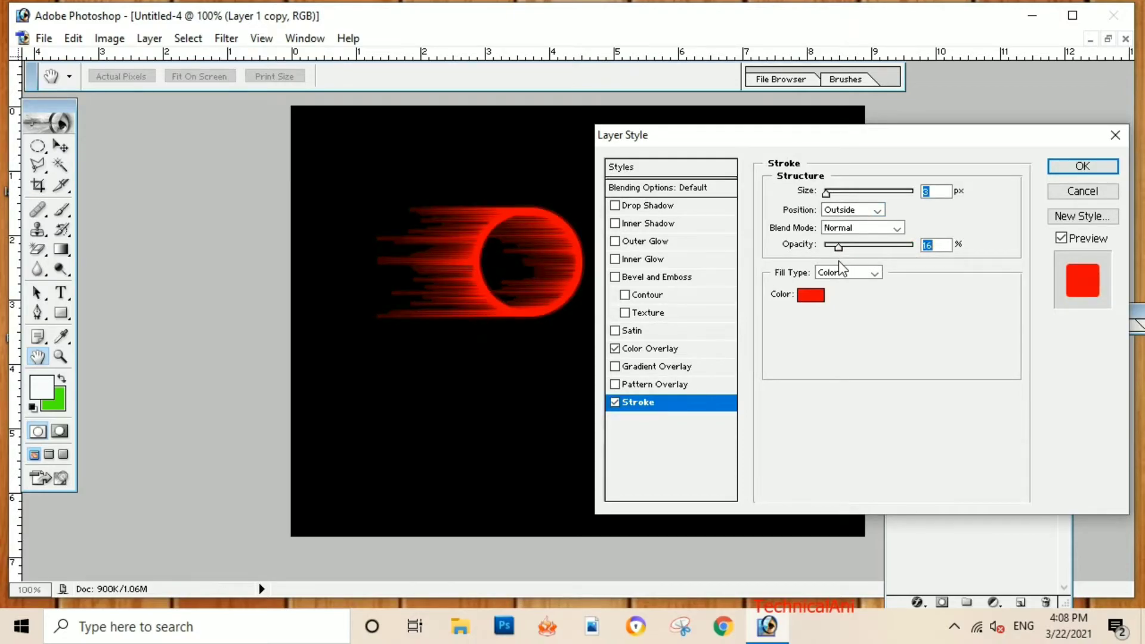
pyautogui.click(816, 296)
pyautogui.moveTo(800, 504); pyautogui.dragTo(821, 546)
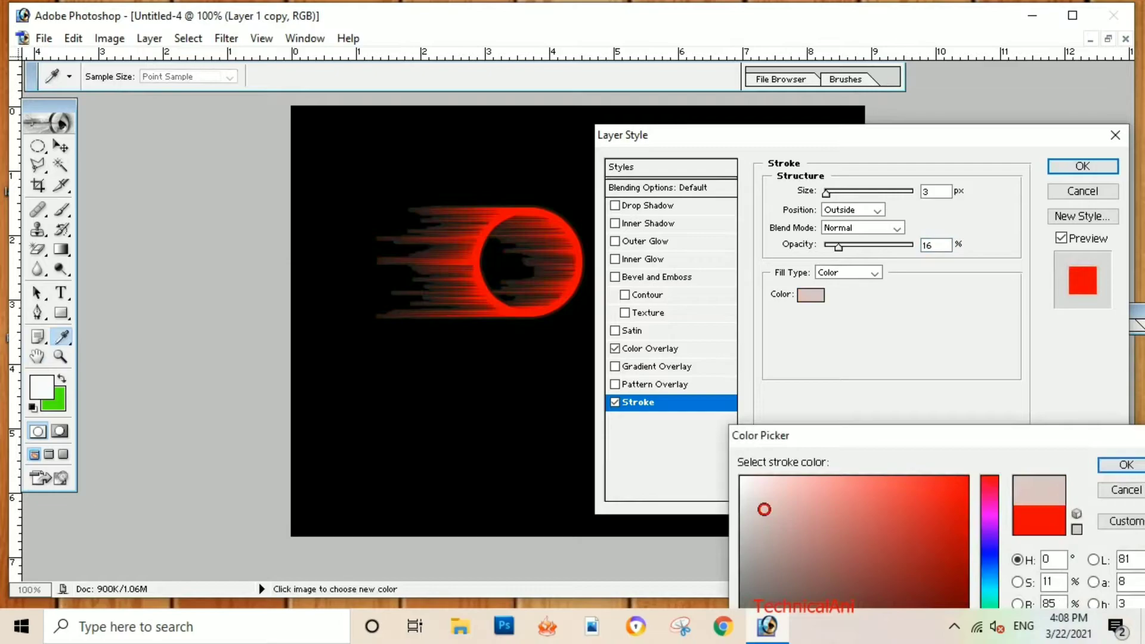
pyautogui.moveTo(990, 561); pyautogui.dragTo(991, 545)
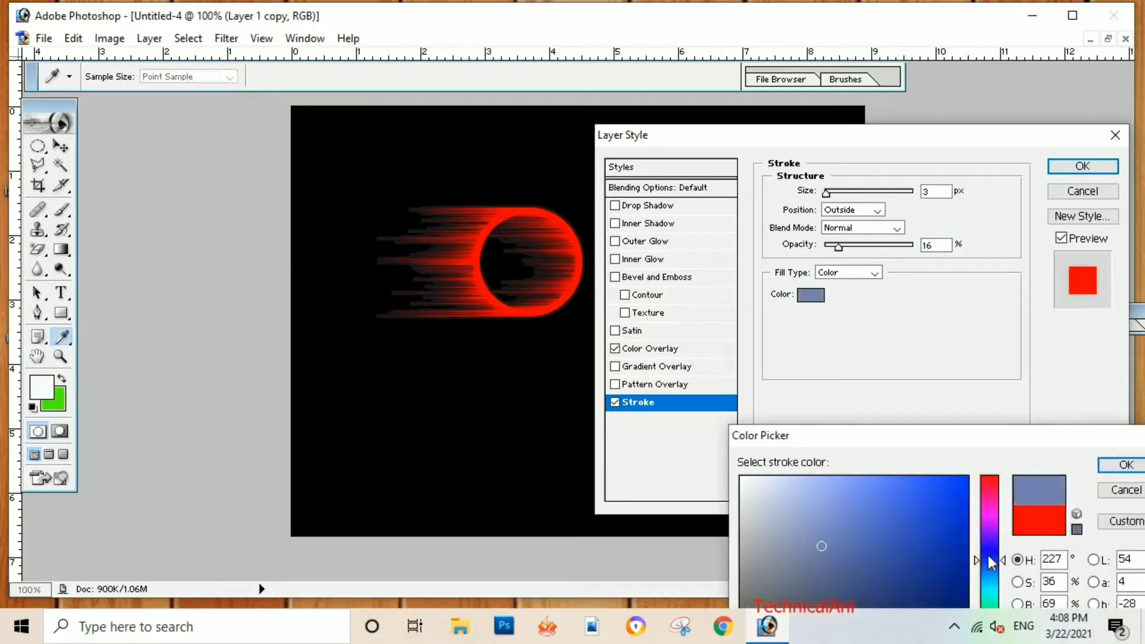
pyautogui.click(625, 296)
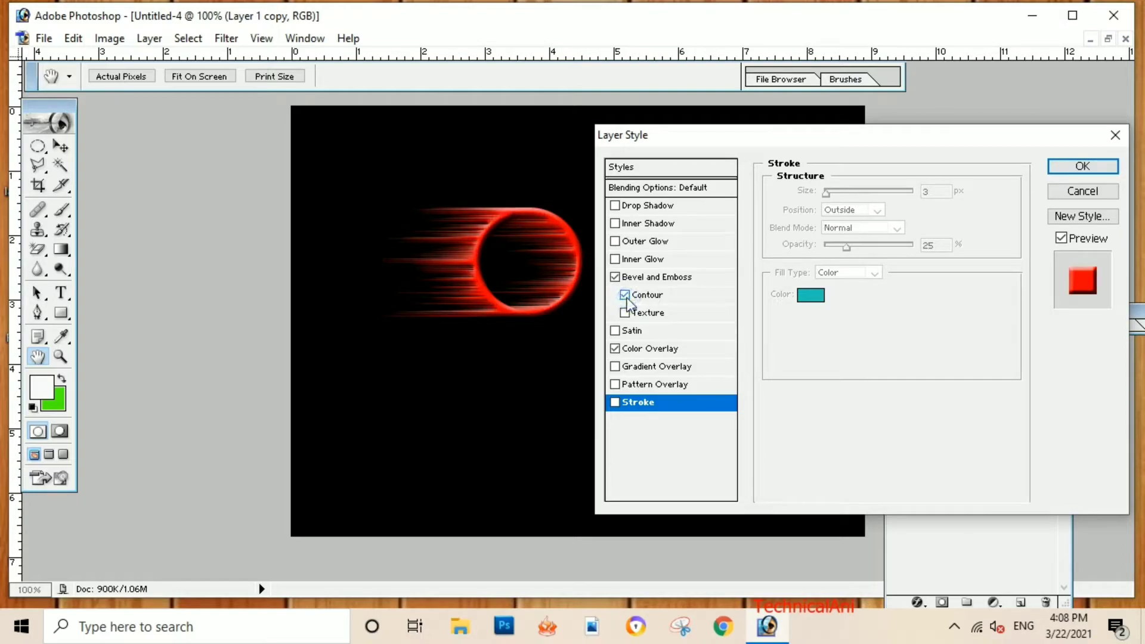
pyautogui.click(625, 316)
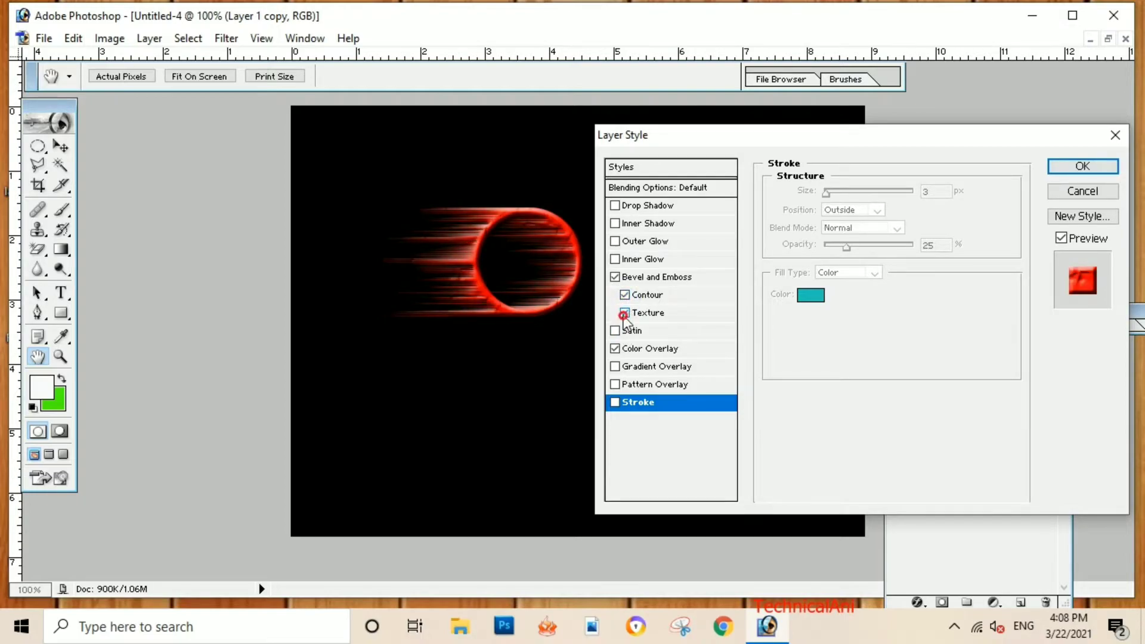
pyautogui.click(624, 313)
pyautogui.click(615, 278)
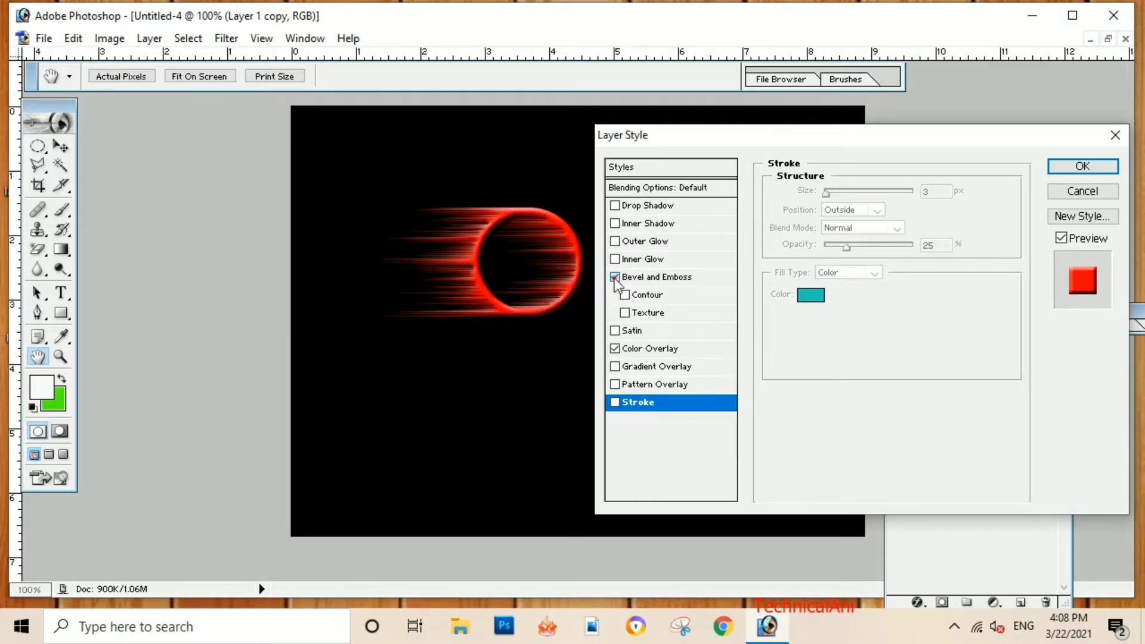
# Apply the red overlay, show Layer 1 again, and move the red ring right of the white one
pyautogui.click(1083, 165)
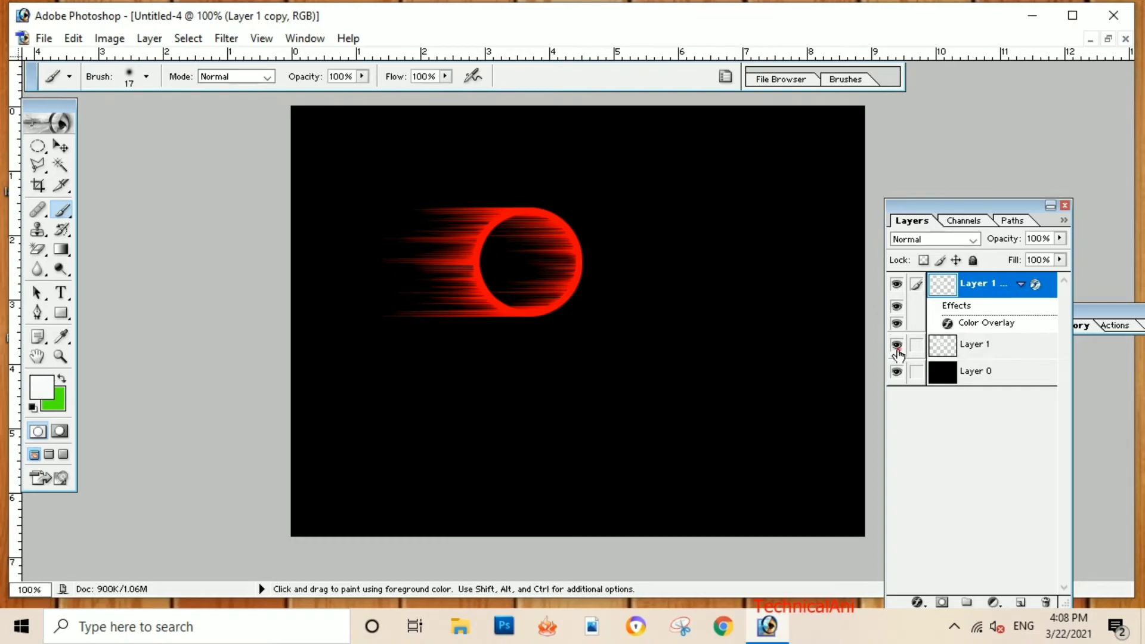
pyautogui.click(898, 349)
pyautogui.click(60, 146)
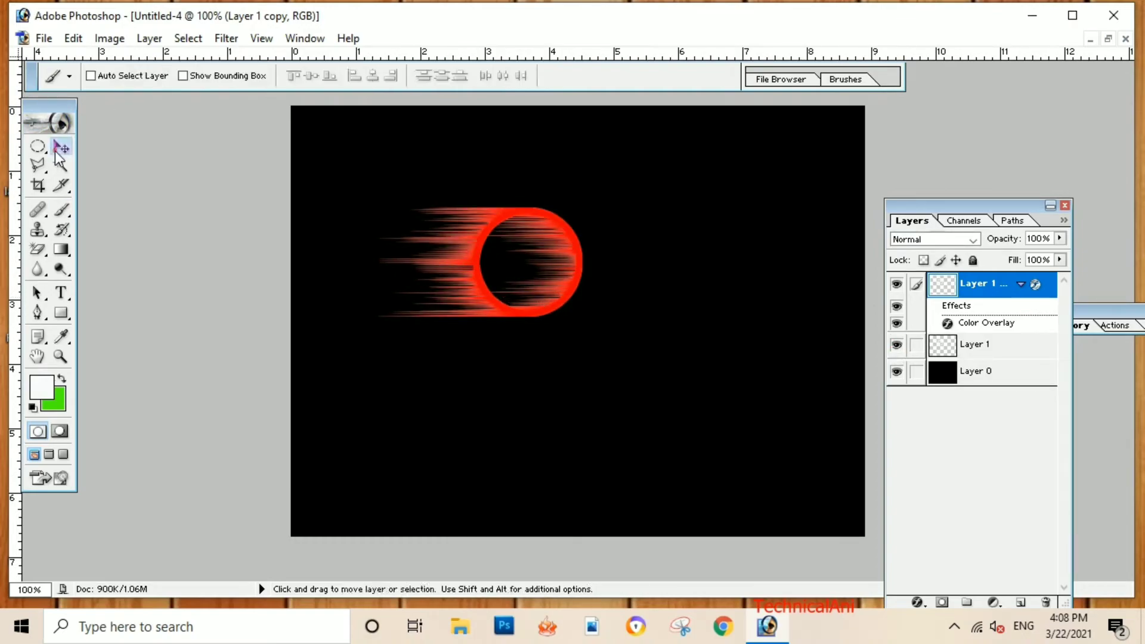
pyautogui.moveTo(509, 259); pyautogui.dragTo(707, 274)
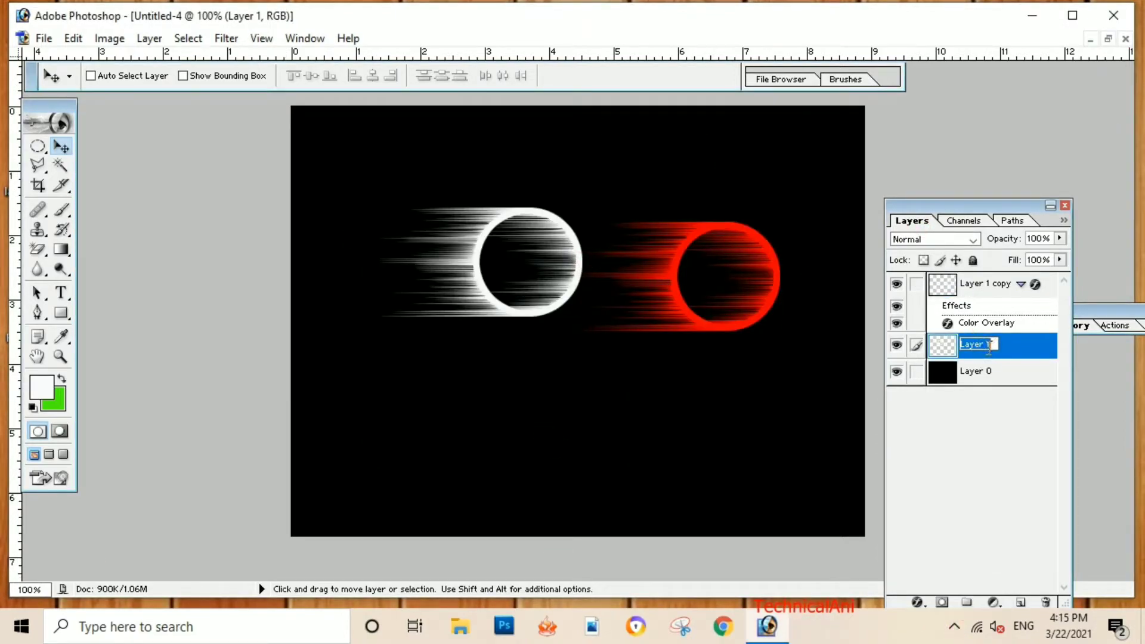
# Duplicate Layer 1 as Layer 1 copy 2 and move it to the lower right
pyautogui.rightClick(1008, 349)
pyautogui.click(1014, 408)
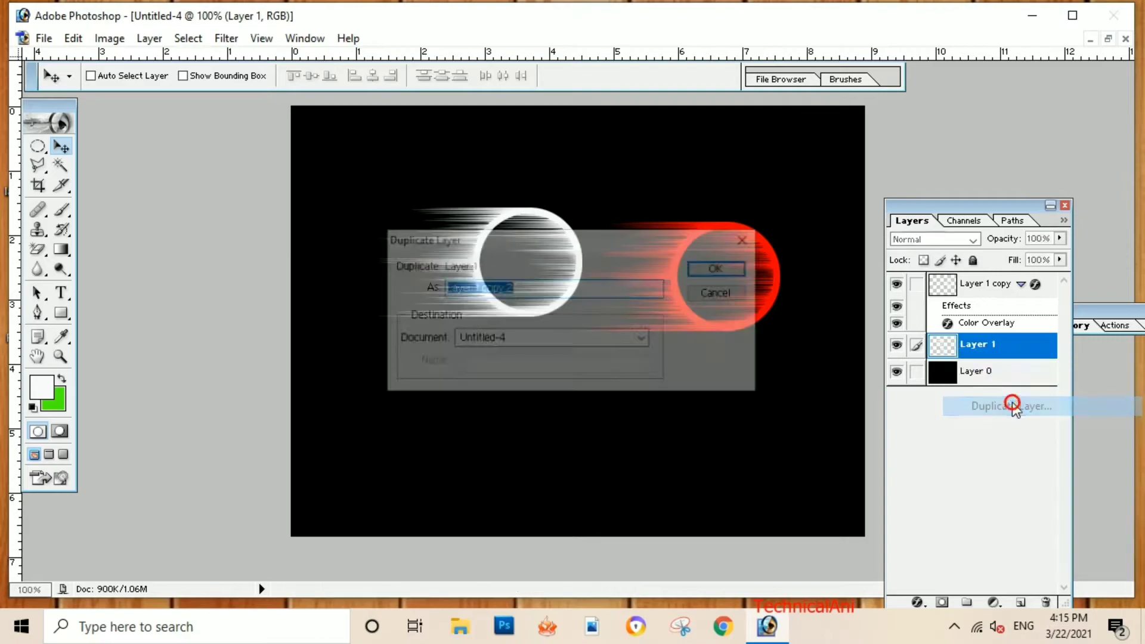
pyautogui.click(718, 267)
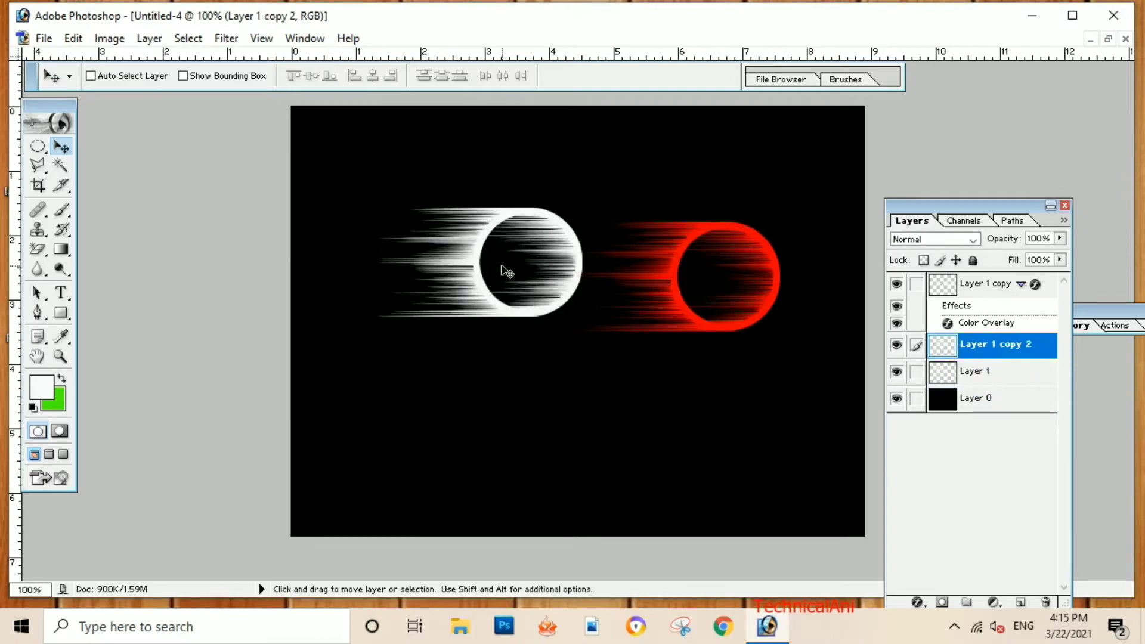
pyautogui.moveTo(509, 266); pyautogui.dragTo(771, 420)
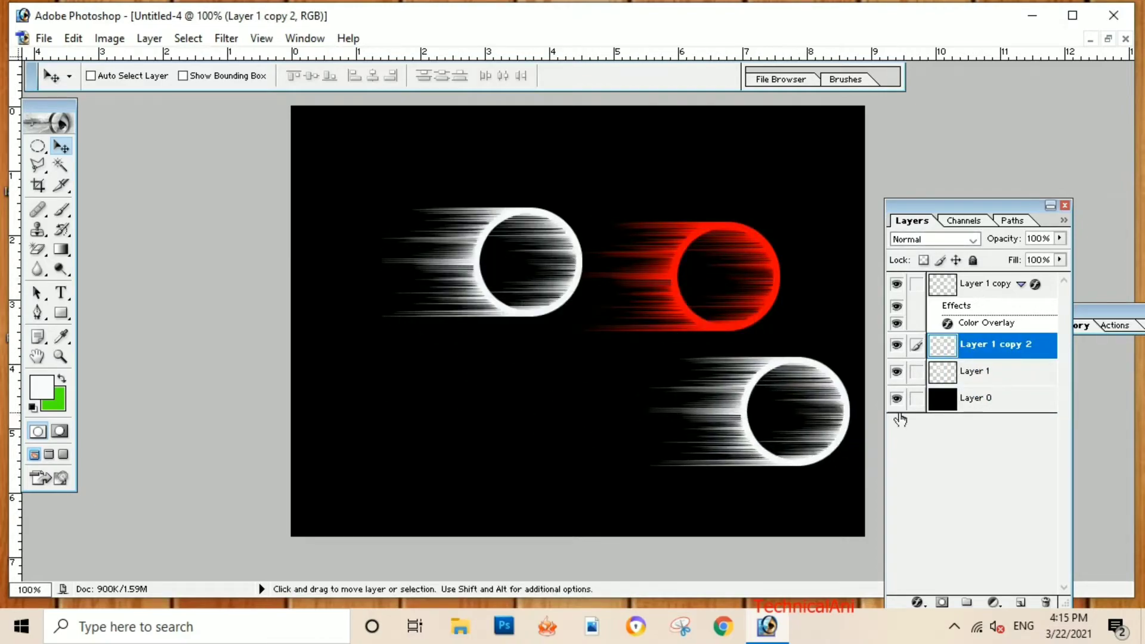
# Enable a Gradient Overlay in Layer 1 copy 2's blending options
pyautogui.rightClick(974, 354)
pyautogui.click(1001, 382)
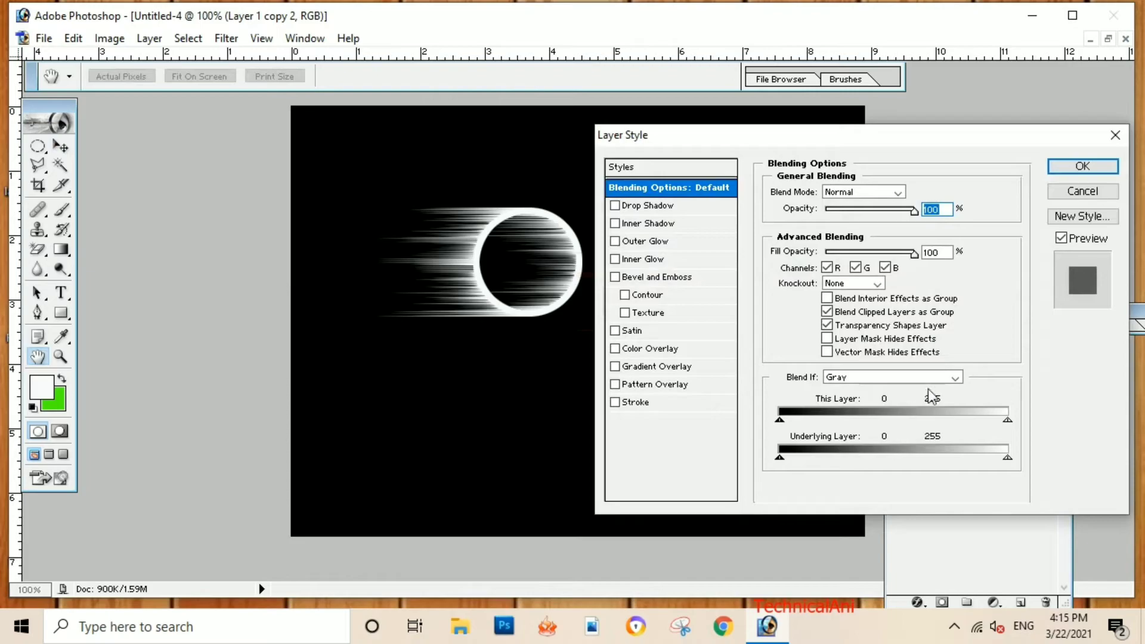
pyautogui.click(623, 368)
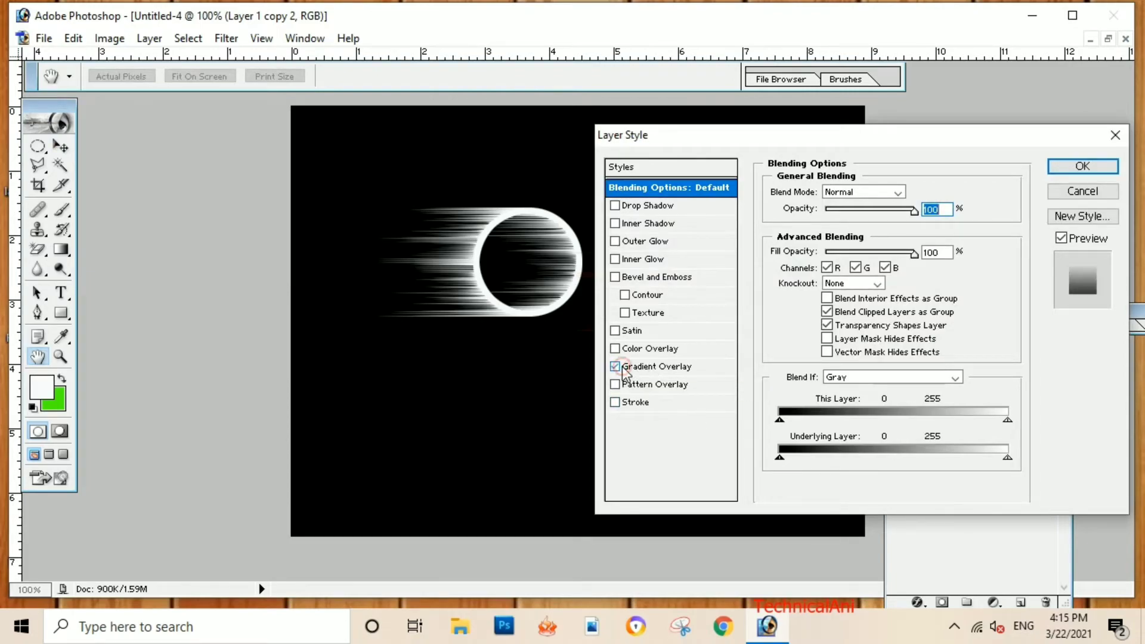
pyautogui.click(622, 368)
pyautogui.click(619, 368)
pyautogui.click(652, 368)
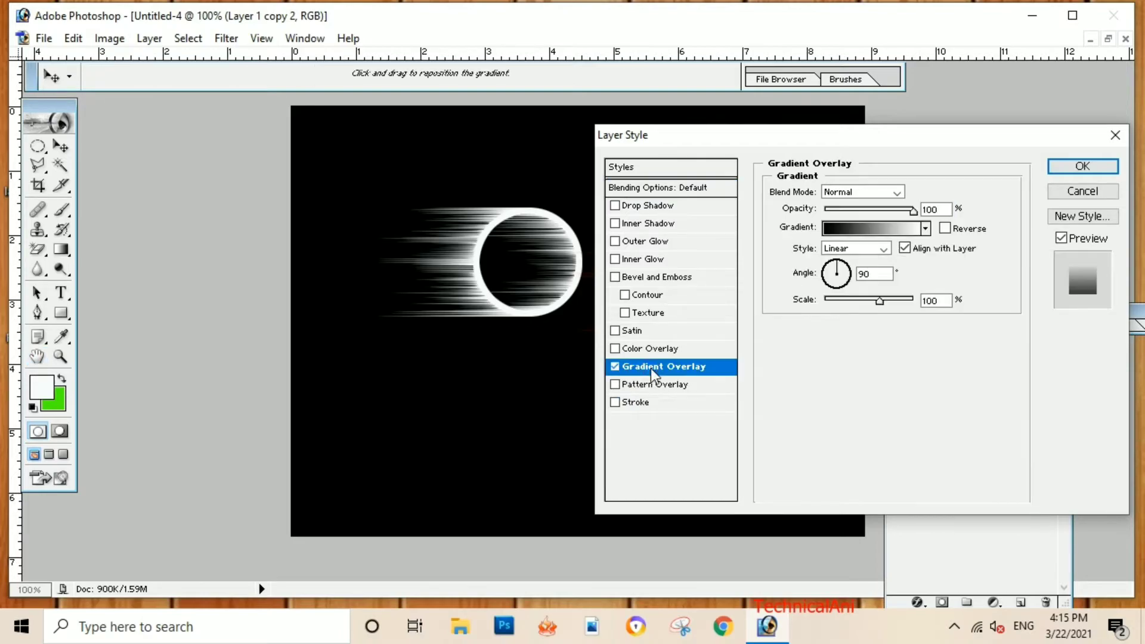
pyautogui.moveTo(985, 136)
pyautogui.mouseDown()
pyautogui.moveTo(199, 297)
pyautogui.moveTo(377, 103)
pyautogui.mouseUp()
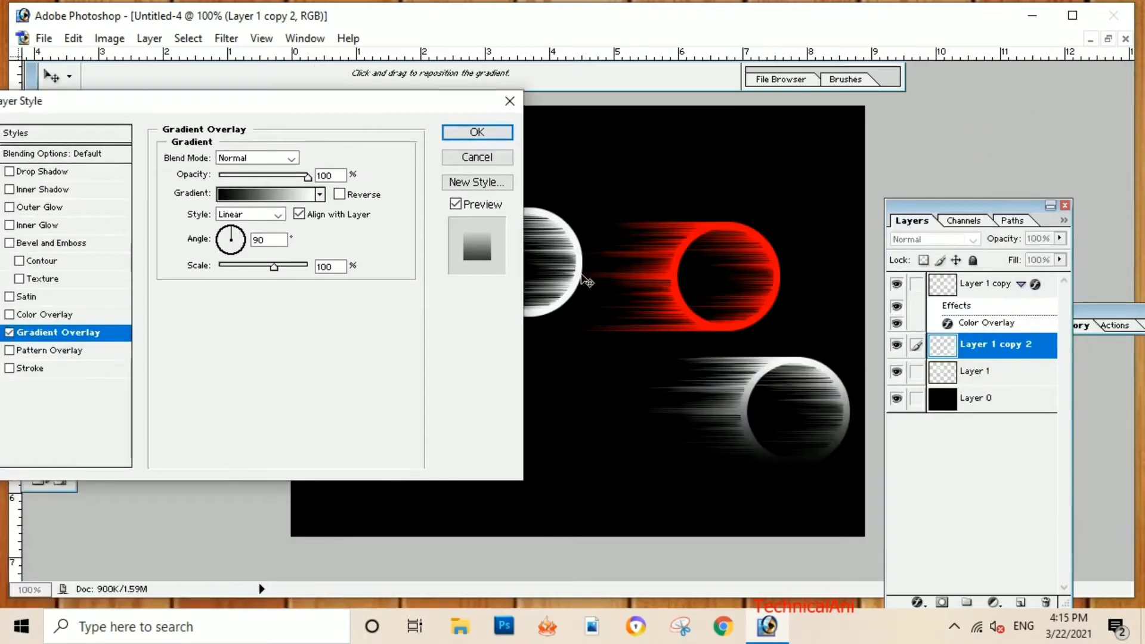
# Compare several gradient presets and settle on the rainbow gradient for the lower-right ring
pyautogui.click(320, 195)
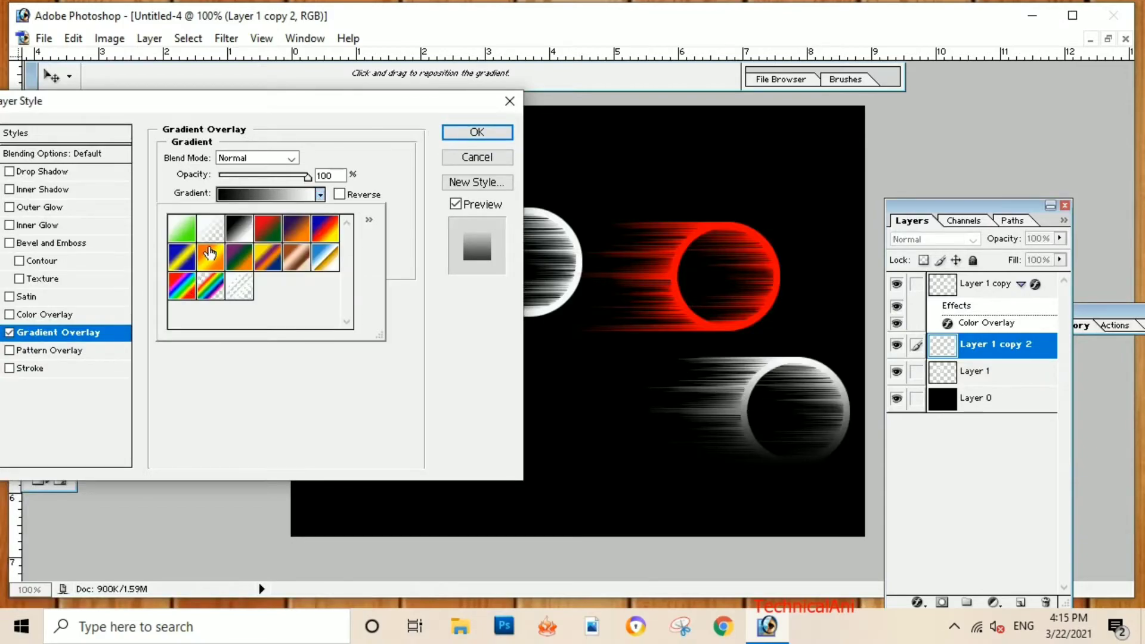
pyautogui.click(210, 255)
pyautogui.click(210, 257)
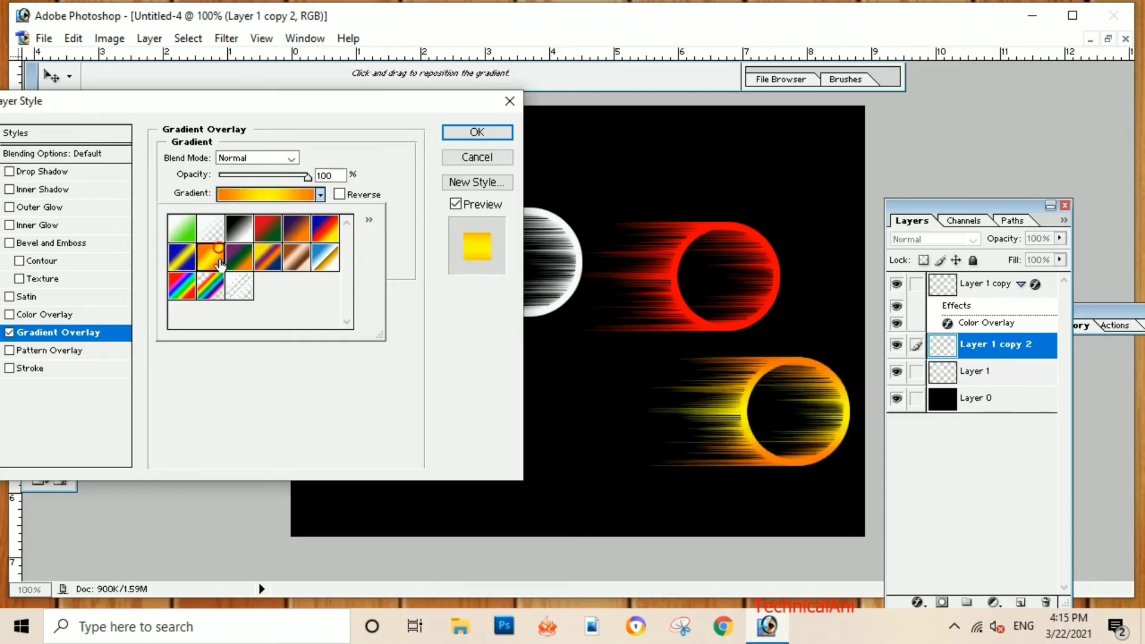
pyautogui.click(210, 285)
pyautogui.click(210, 258)
pyautogui.click(203, 236)
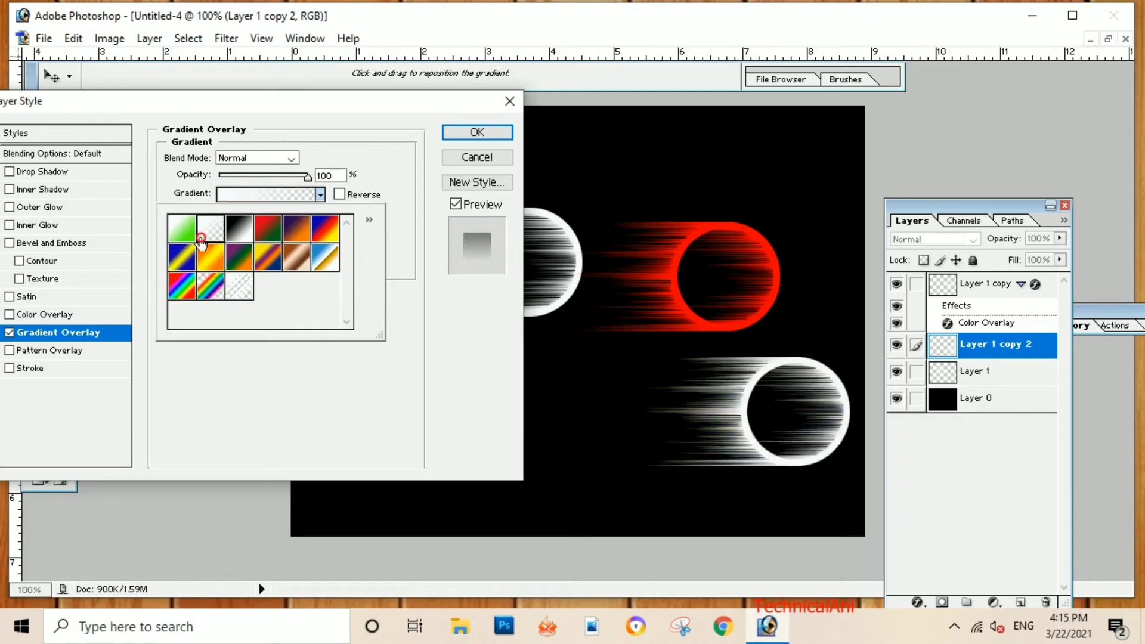
pyautogui.click(210, 258)
pyautogui.click(177, 291)
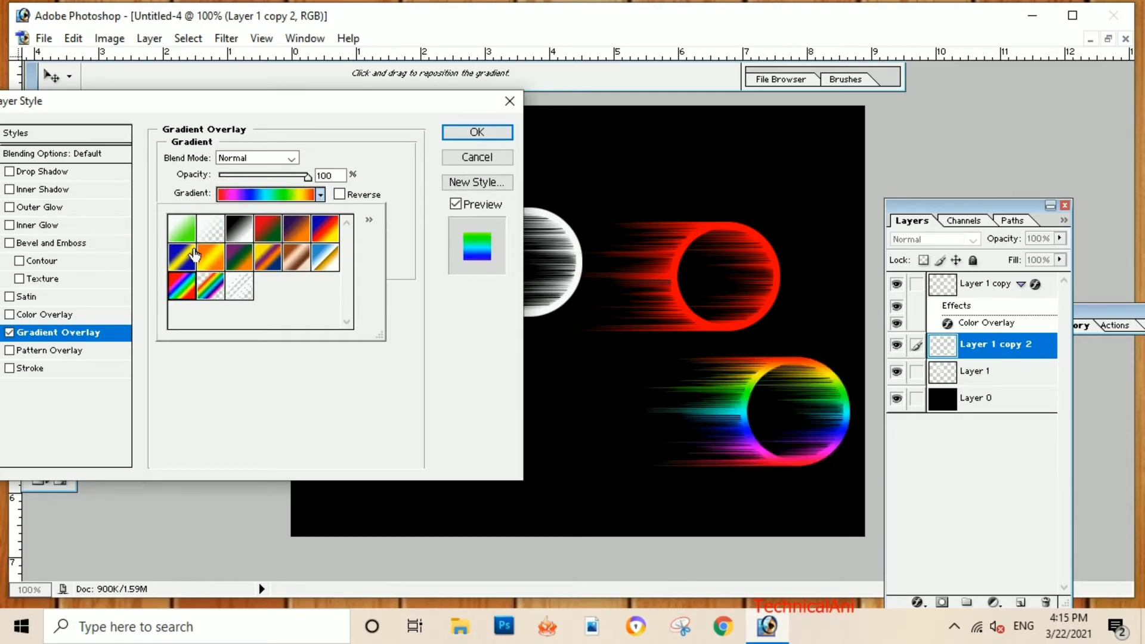
pyautogui.click(182, 258)
pyautogui.click(182, 291)
pyautogui.click(210, 257)
pyautogui.click(182, 287)
# Apply the rainbow overlay, move the ring below the white ring, and duplicate it as Layer 1 copy 3
pyautogui.click(488, 133)
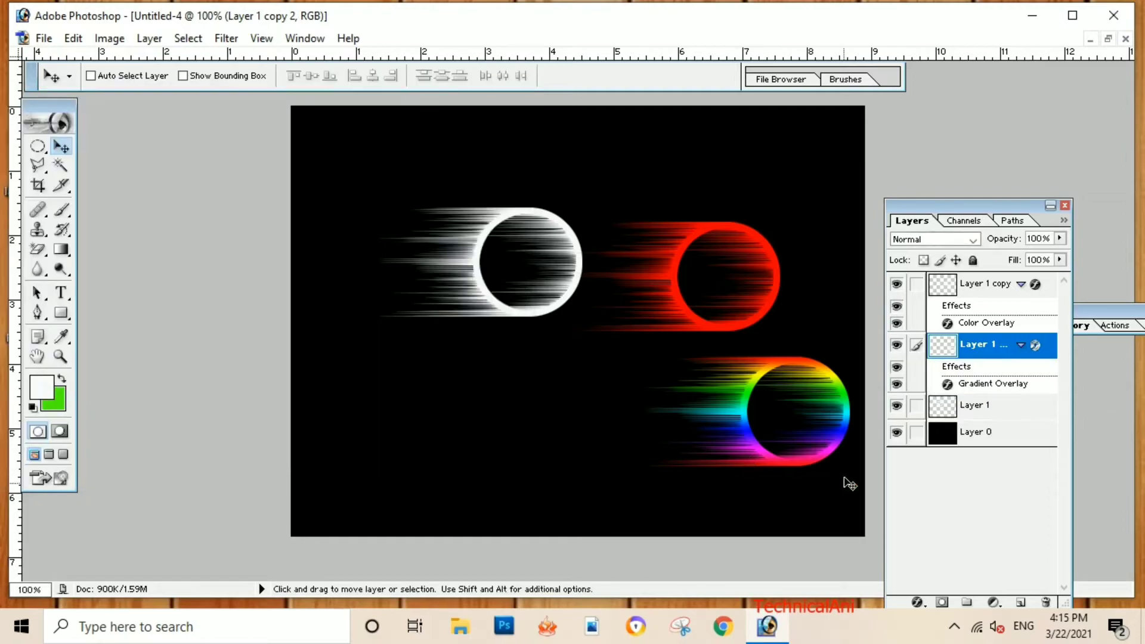
pyautogui.moveTo(798, 422); pyautogui.dragTo(543, 431)
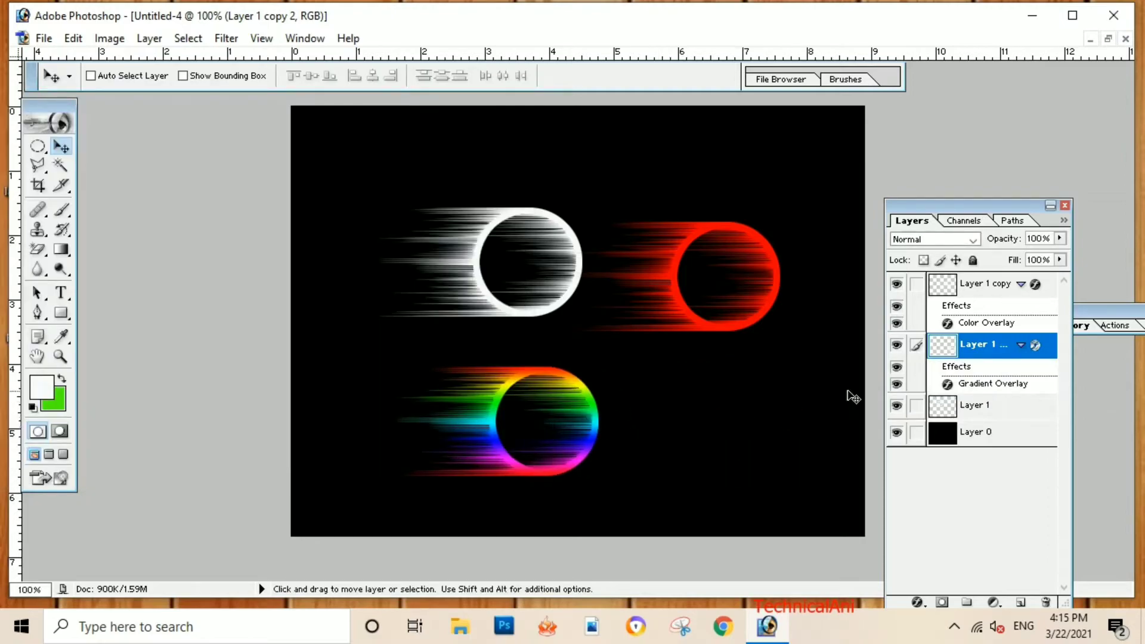
pyautogui.rightClick(970, 352)
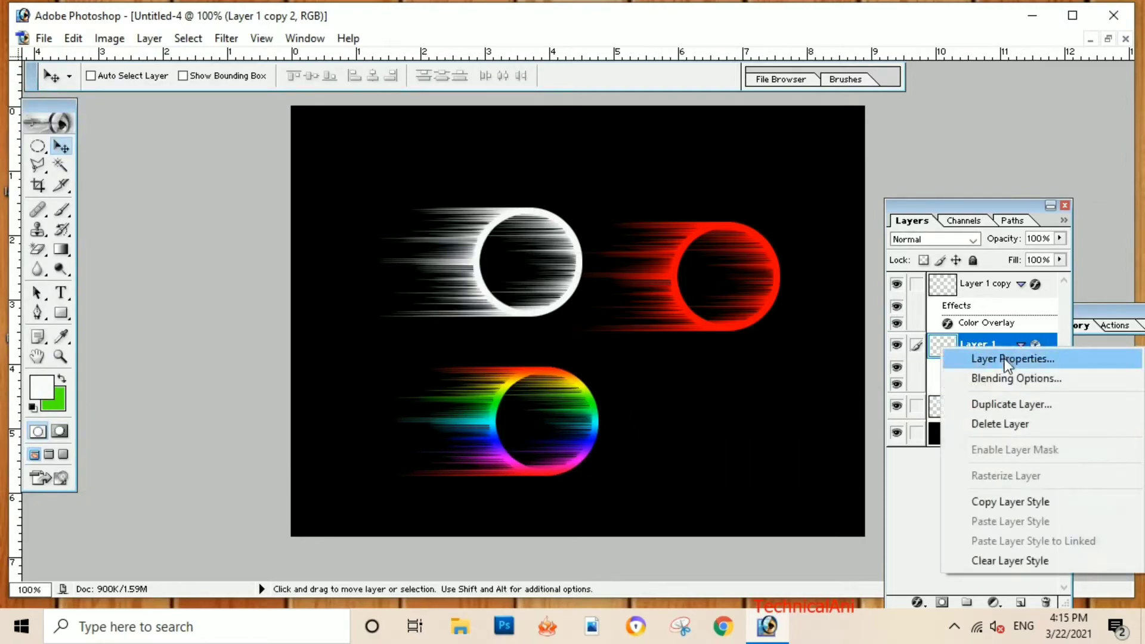
pyautogui.click(1001, 409)
pyautogui.click(720, 268)
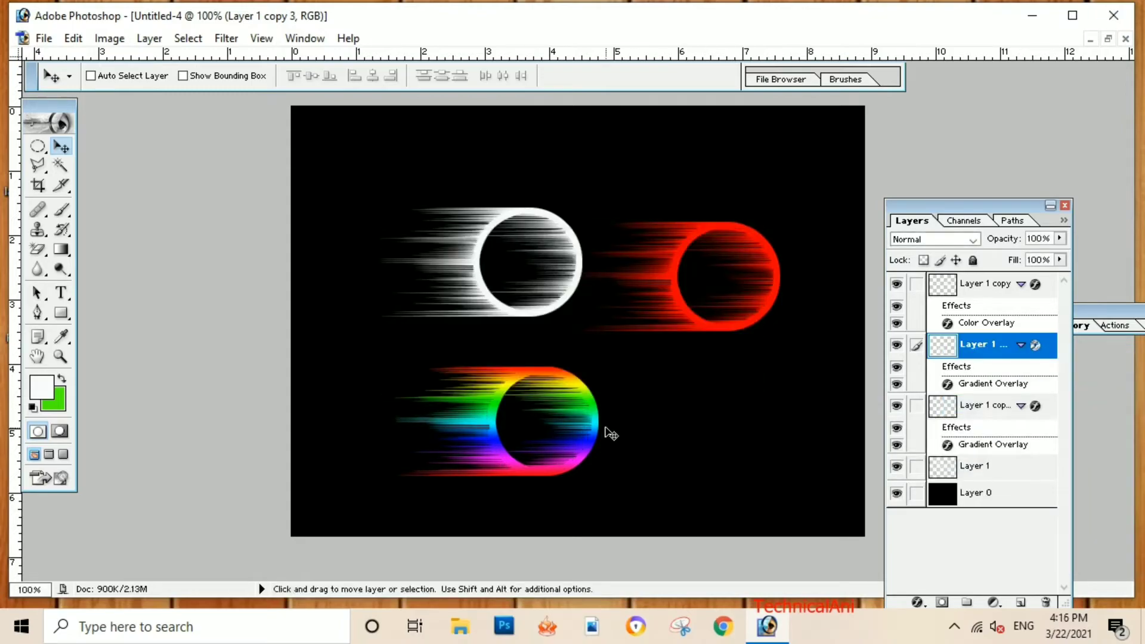
# Flip the rainbow copy horizontally around its right edge, narrow it slightly, and commit
pyautogui.hotkey('ctrl', 't')
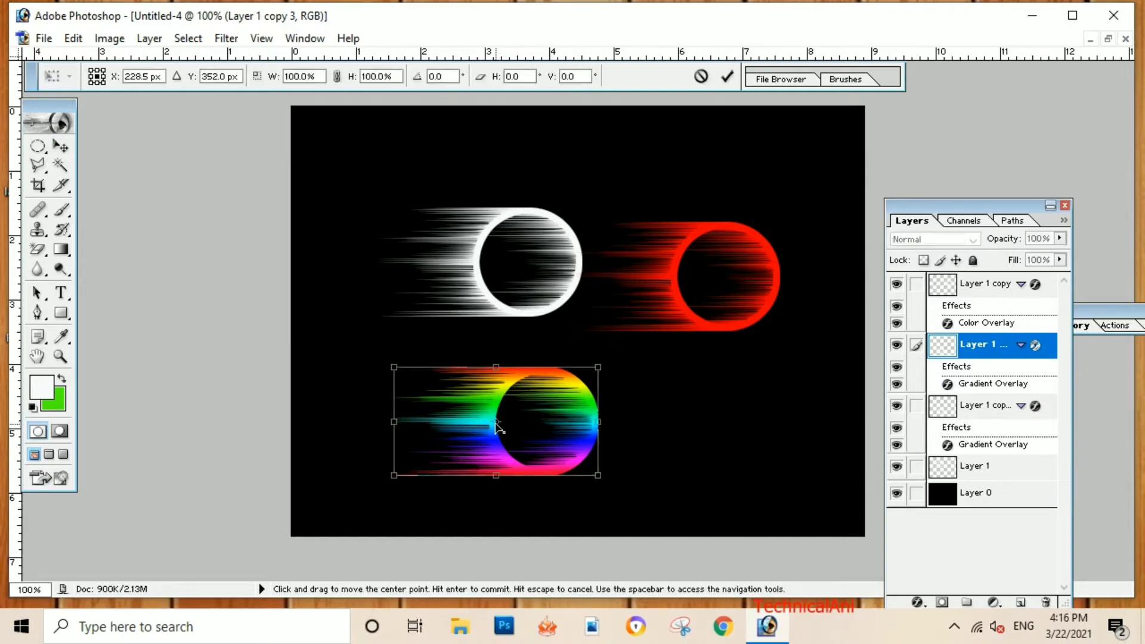
pyautogui.moveTo(497, 422); pyautogui.dragTo(597, 423)
pyautogui.rightClick(526, 424)
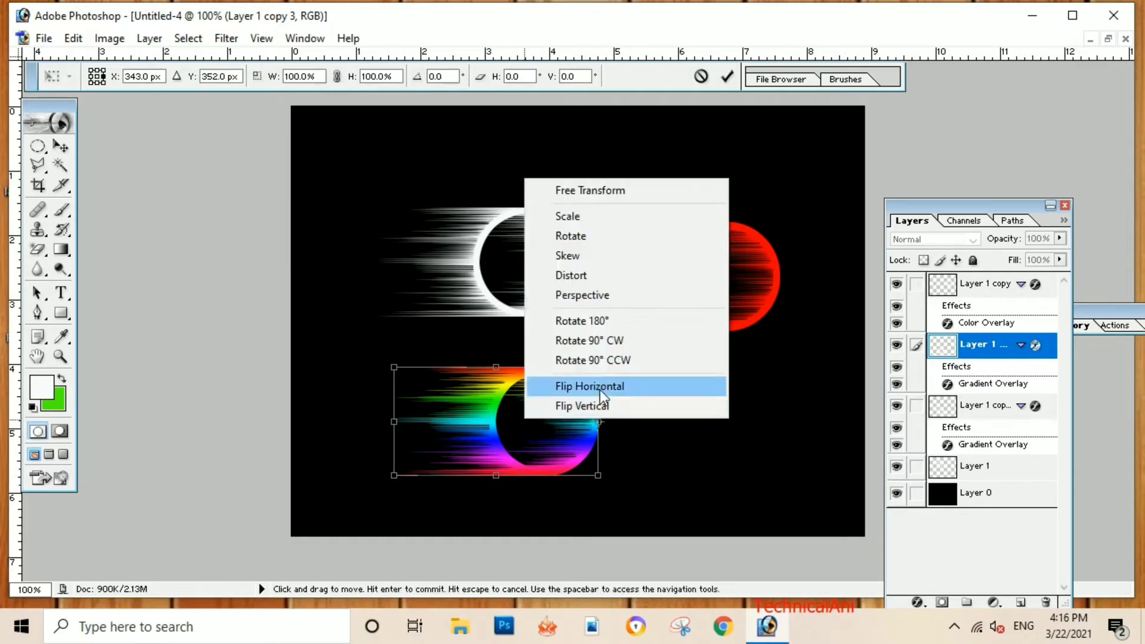
pyautogui.click(543, 450)
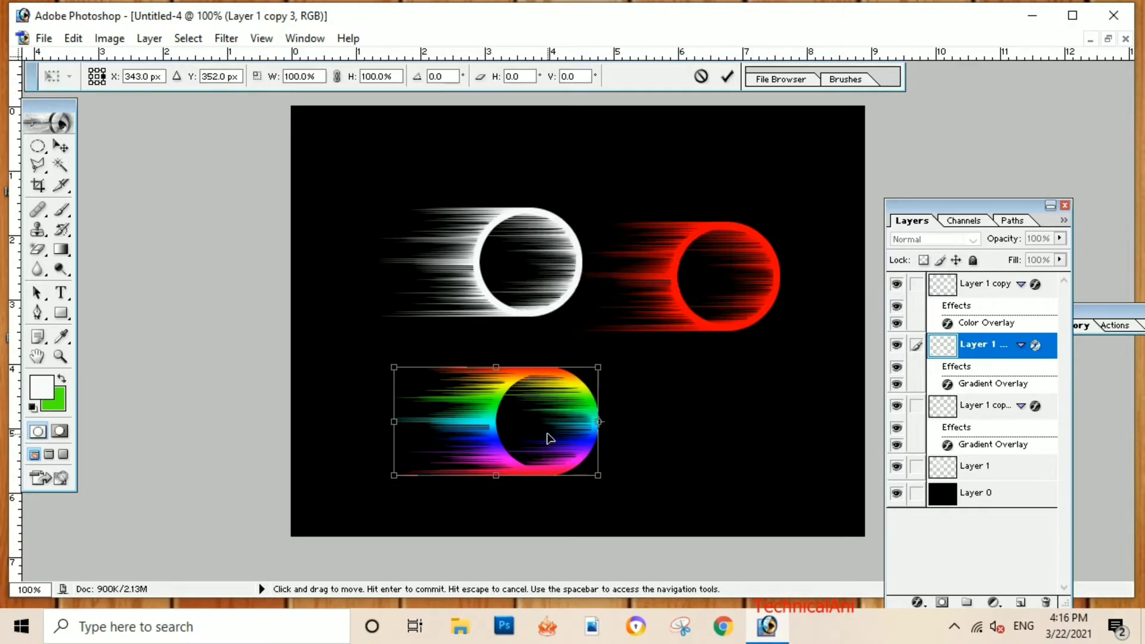
pyautogui.rightClick(547, 432)
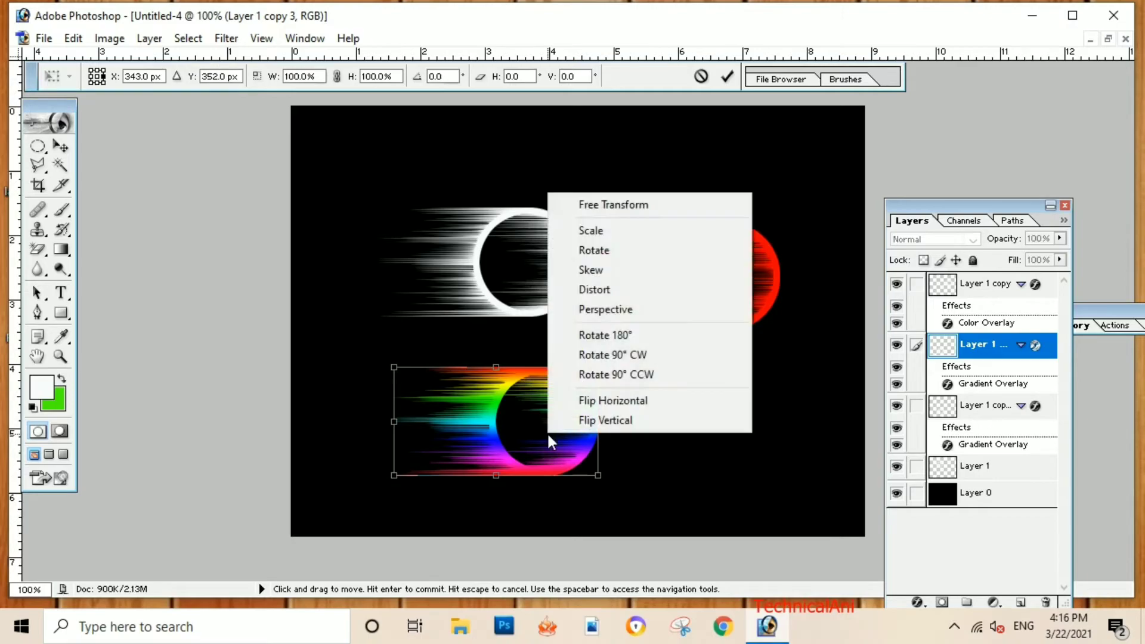
pyautogui.click(596, 401)
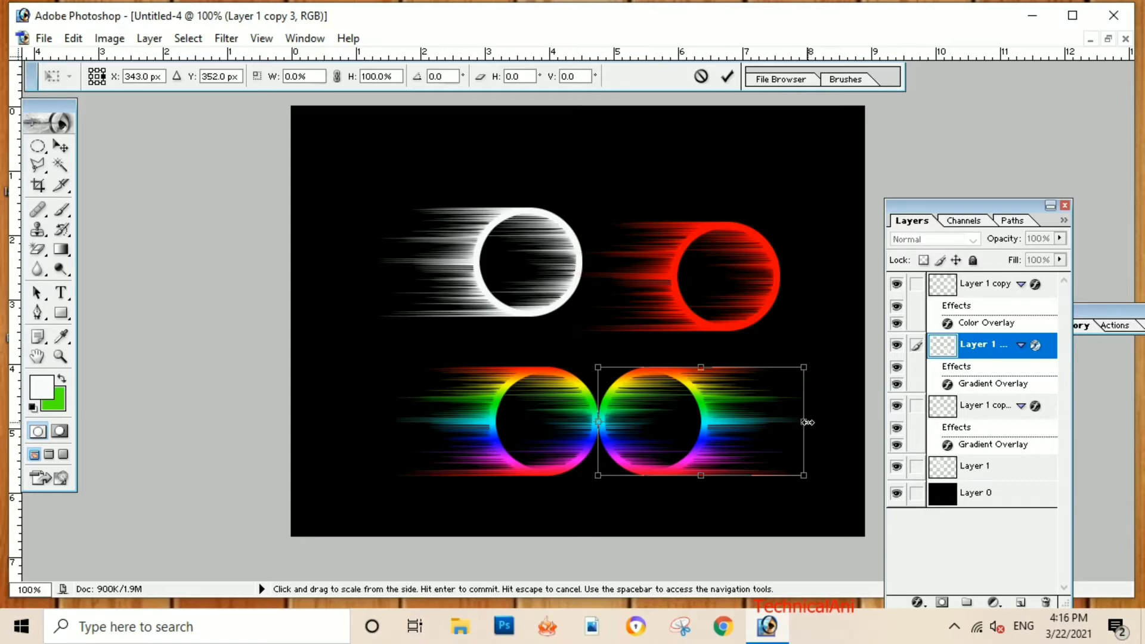
pyautogui.moveTo(808, 422)
pyautogui.mouseDown()
pyautogui.moveTo(653, 484)
pyautogui.moveTo(1083, 481)
pyautogui.moveTo(836, 484)
pyautogui.moveTo(817, 530)
pyautogui.moveTo(768, 504)
pyautogui.mouseUp()
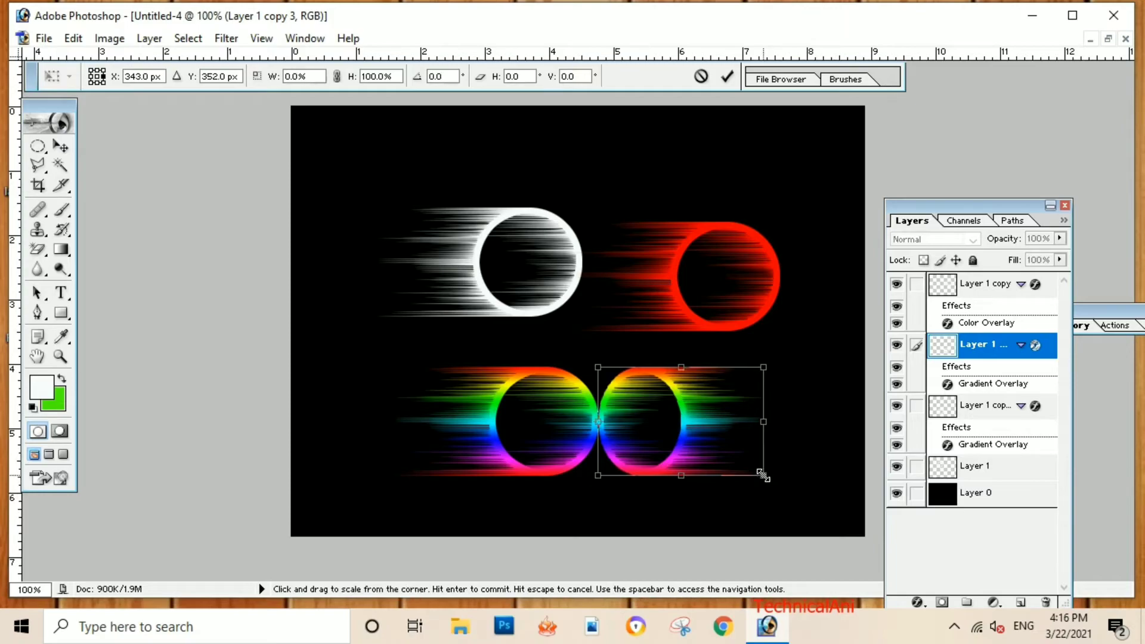
pyautogui.moveTo(762, 475); pyautogui.dragTo(752, 476)
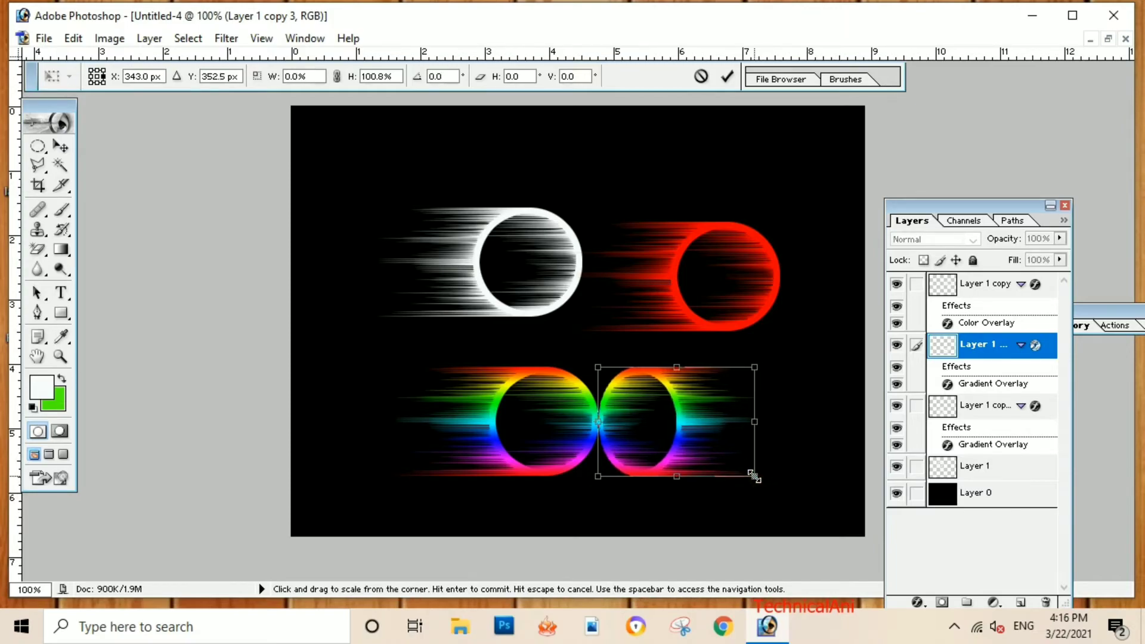
pyautogui.press('Return')
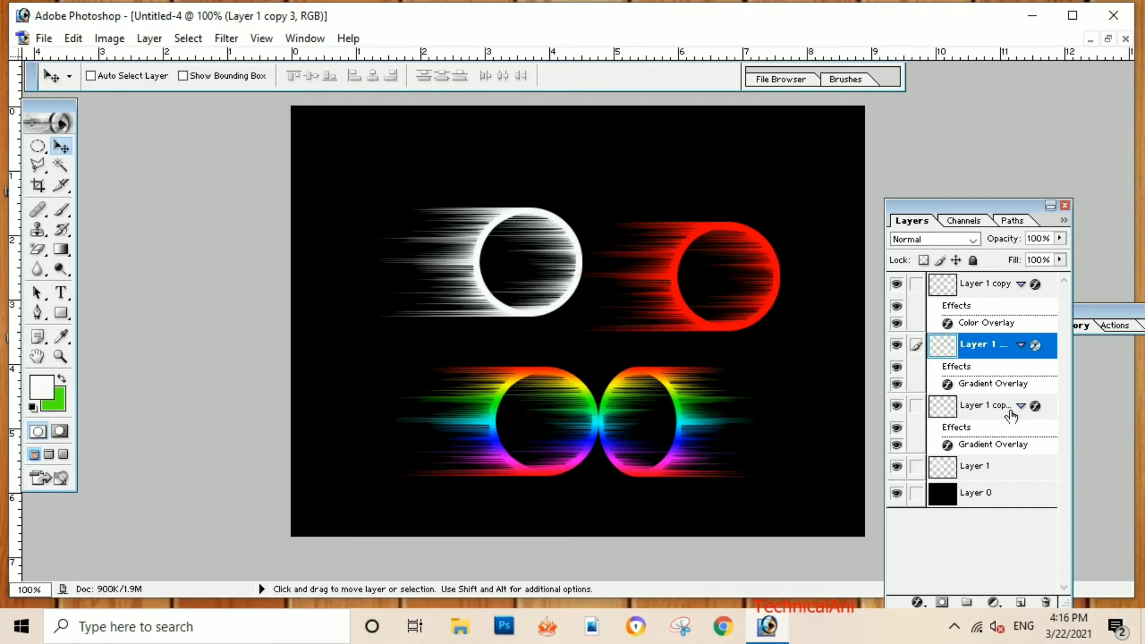
# Find the white ring's layer by toggling visibility, then duplicate that layer
pyautogui.click(897, 345)
pyautogui.click(897, 465)
pyautogui.click(974, 464)
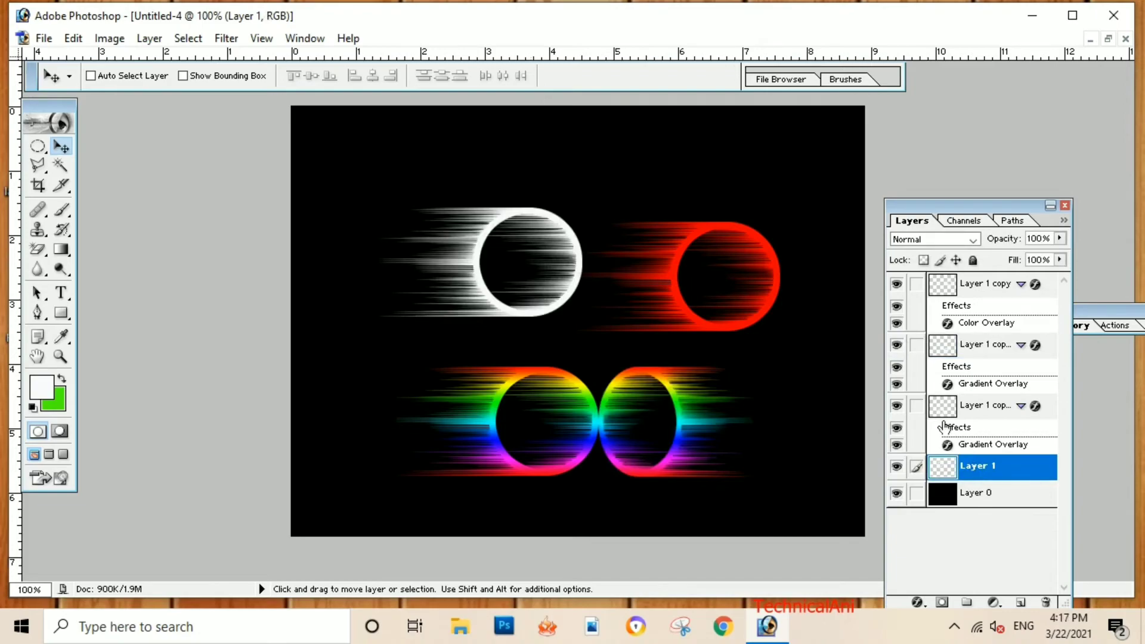
pyautogui.rightClick(983, 460)
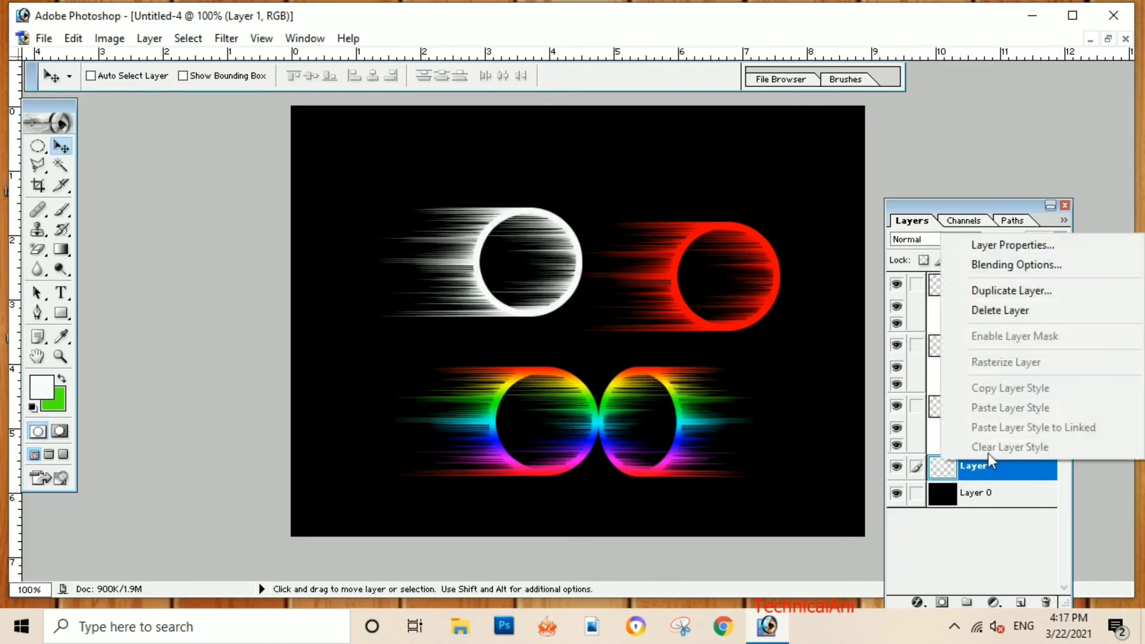
pyautogui.click(1008, 290)
pyautogui.click(734, 270)
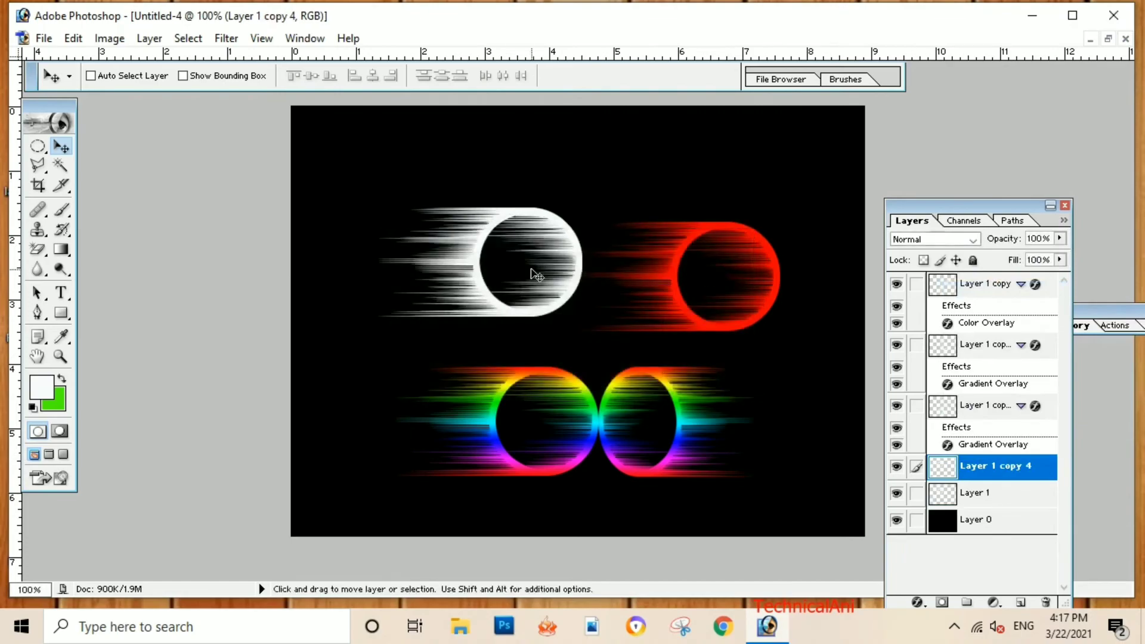
# Position the white ring copy at the upper left and the original at the upper-right edge
pyautogui.moveTo(532, 269); pyautogui.dragTo(401, 200)
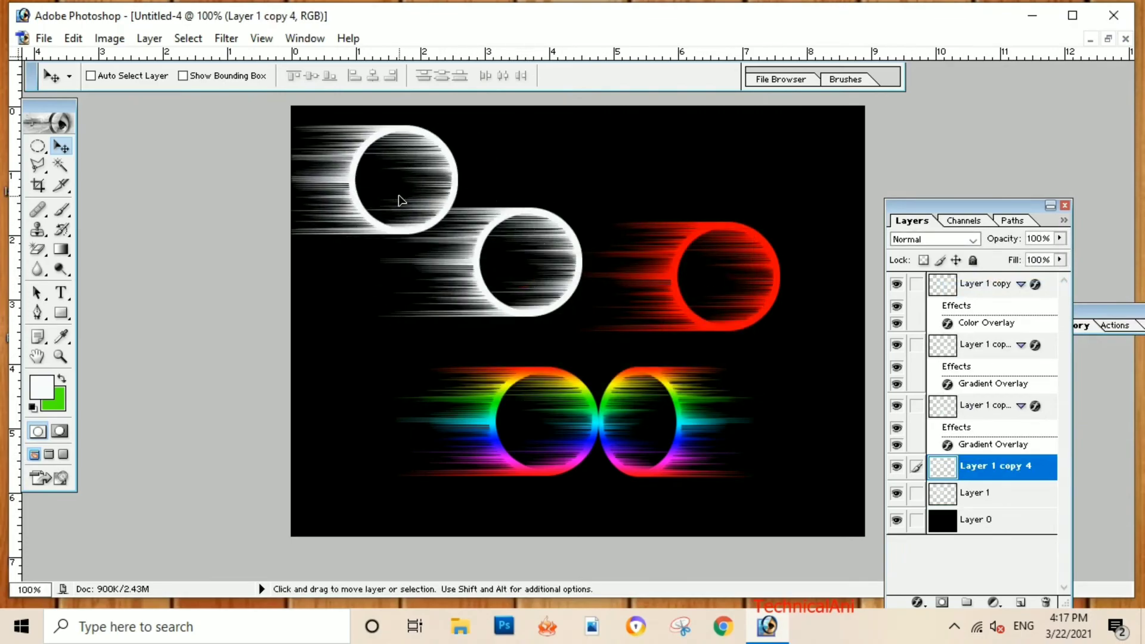
pyautogui.click(974, 492)
pyautogui.moveTo(530, 270)
pyautogui.mouseDown()
pyautogui.moveTo(609, 184)
pyautogui.moveTo(826, 184)
pyautogui.mouseUp()
pyautogui.moveTo(417, 192)
pyautogui.mouseDown()
pyautogui.moveTo(445, 263)
pyautogui.moveTo(433, 215)
pyautogui.moveTo(475, 246)
pyautogui.mouseUp()
pyautogui.click(1006, 468)
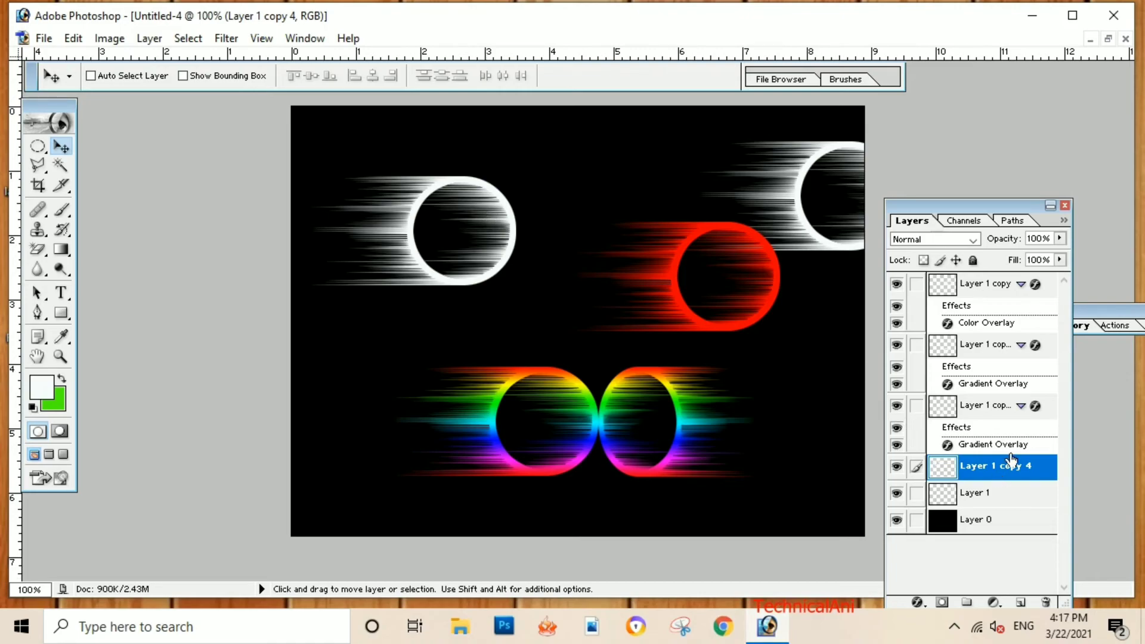
# Flip a copy of the upper-left white ring horizontally and place it to its right
pyautogui.hotkey('ctrl', 't')
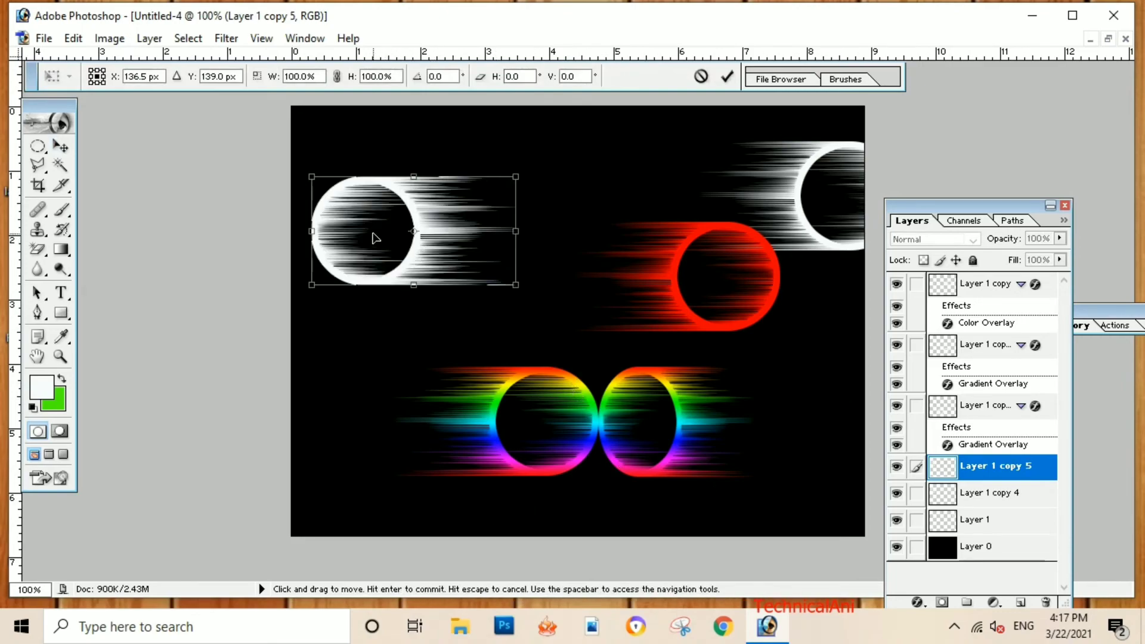
pyautogui.rightClick(416, 234)
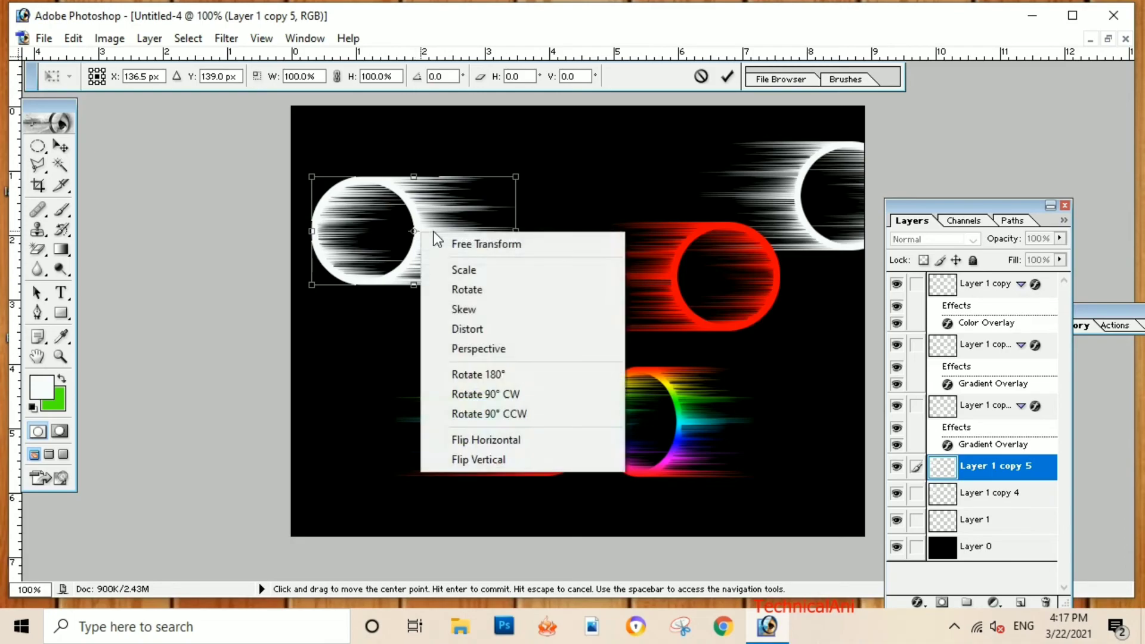
pyautogui.click(500, 439)
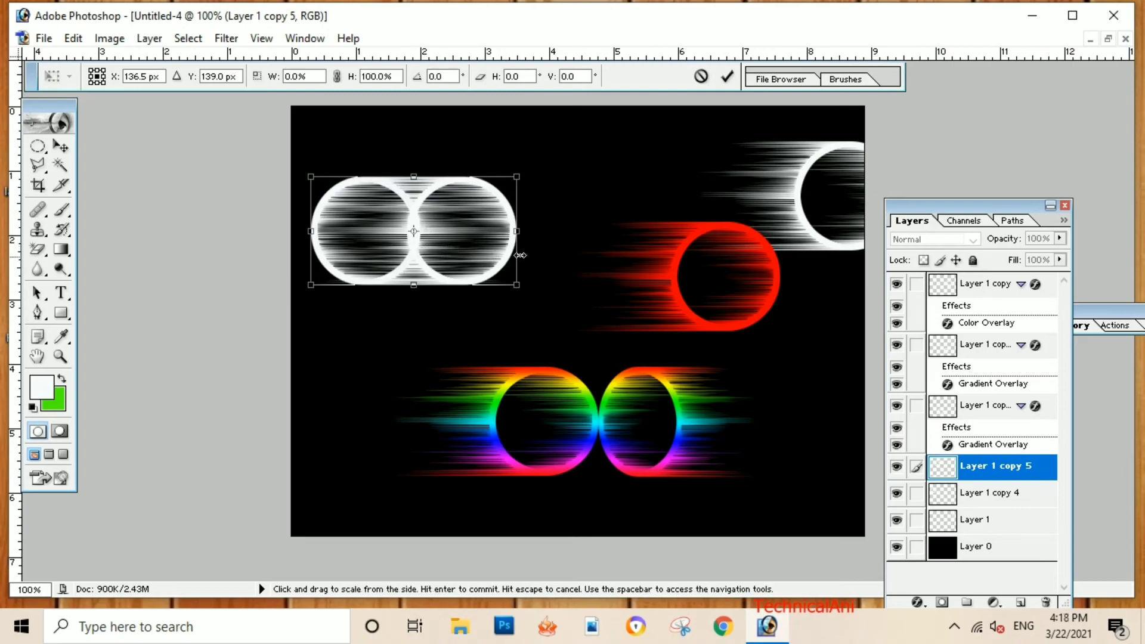
pyautogui.moveTo(481, 243); pyautogui.dragTo(437, 244)
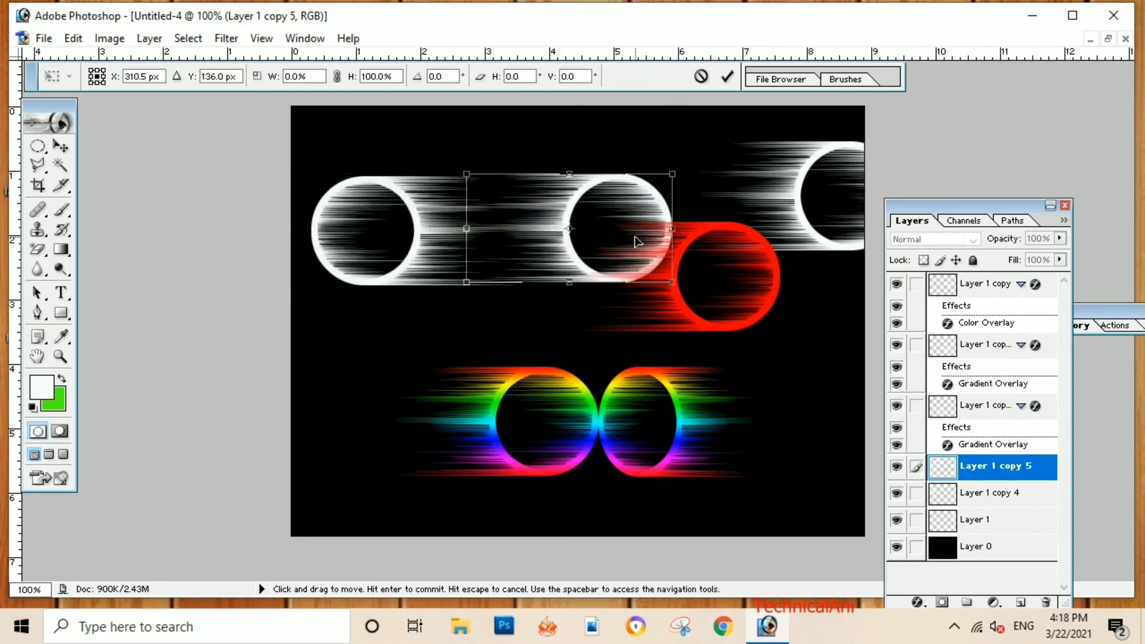
pyautogui.moveTo(436, 244)
pyautogui.mouseDown()
pyautogui.moveTo(578, 242)
pyautogui.moveTo(554, 240)
pyautogui.mouseUp()
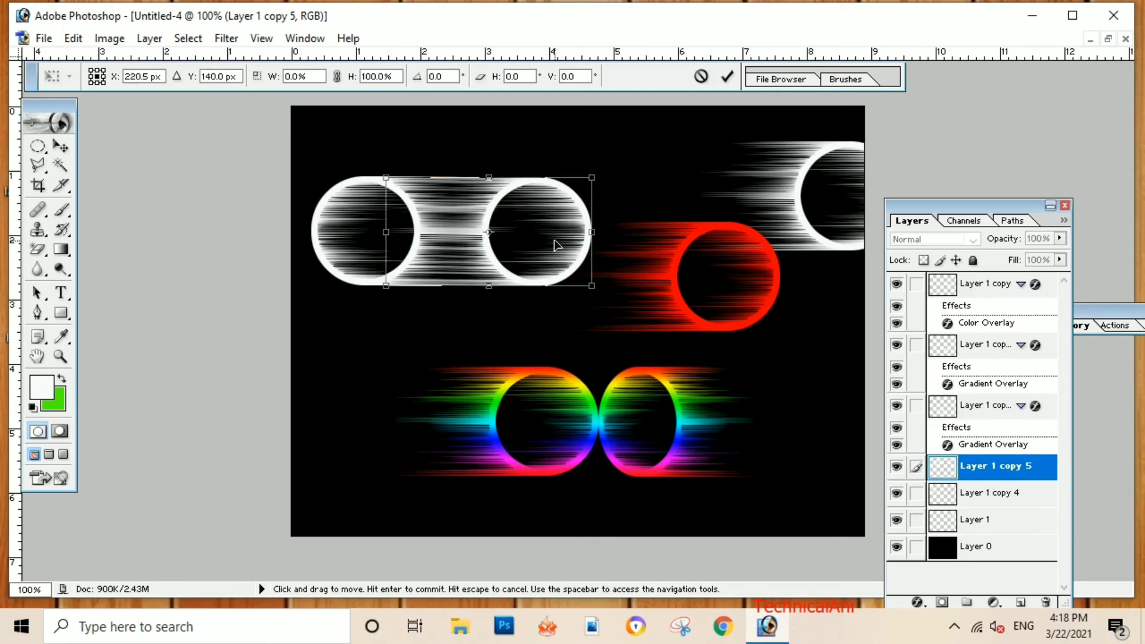
pyautogui.press('Return')
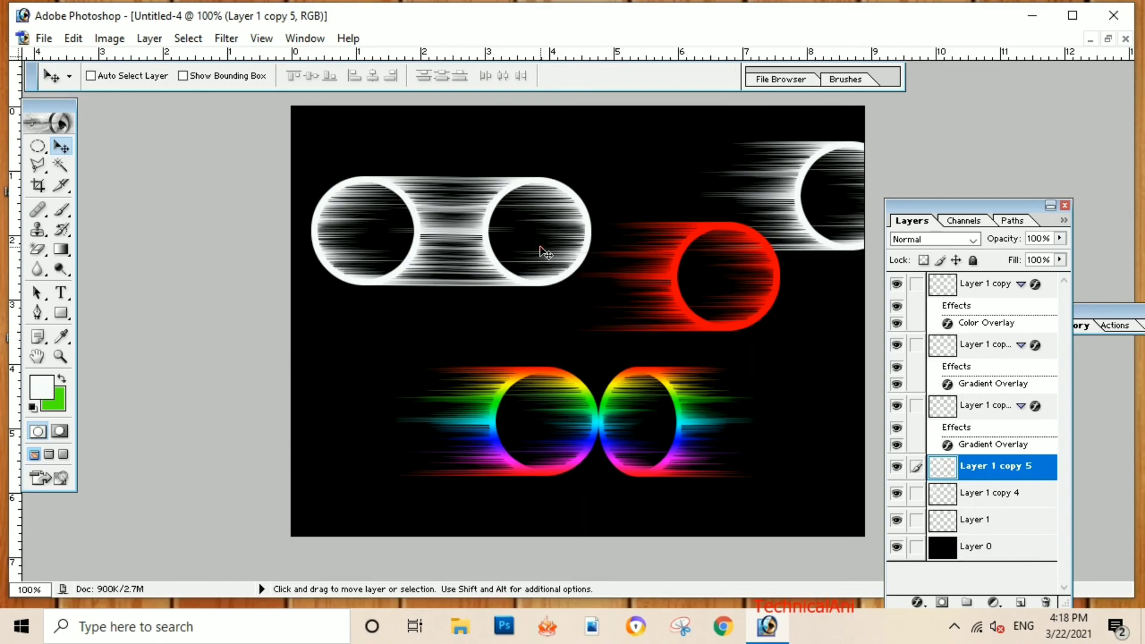
# Drag the right-hand mirrored white ring left onto the upper-left ring so they interlock
pyautogui.moveTo(541, 250); pyautogui.dragTo(430, 248)
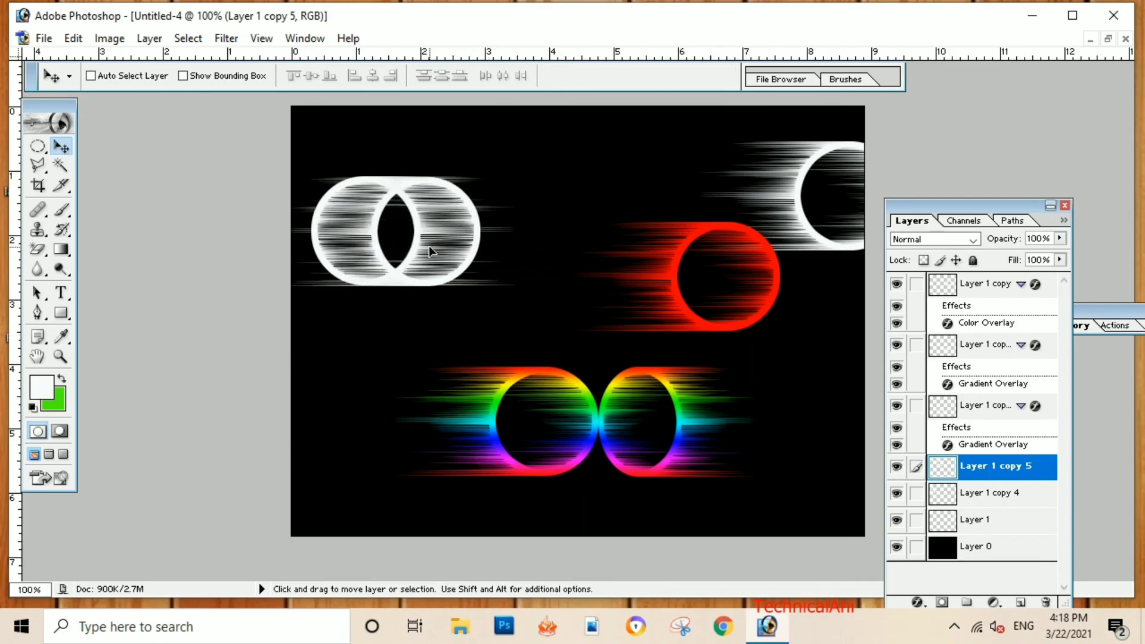